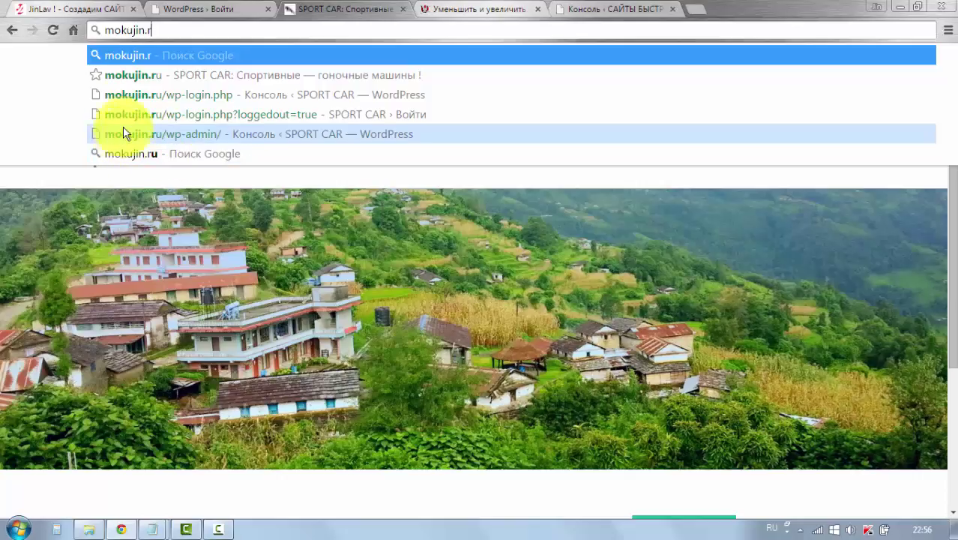
Open the mokujin.ru WordPress login page and log in with the prefilled credentials and Запомнить меня enabled
{"action": "left_click", "coordinate": [150, 99]}
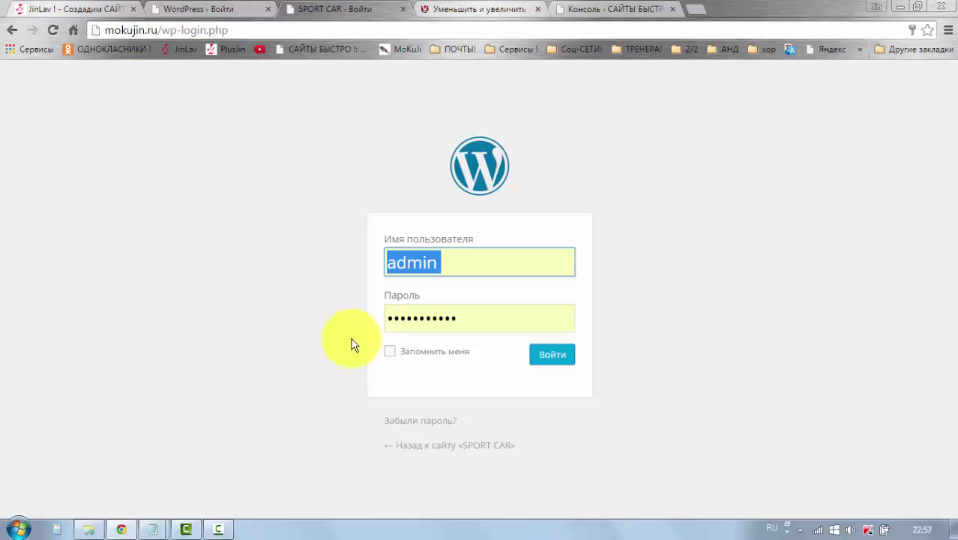
{"action": "left_click", "coordinate": [391, 352]}
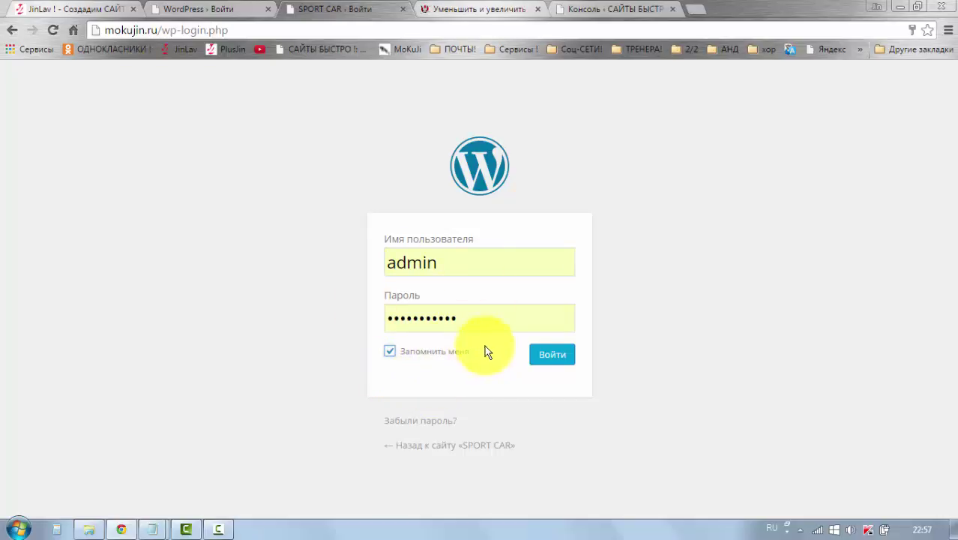
{"action": "left_click", "coordinate": [545, 363]}
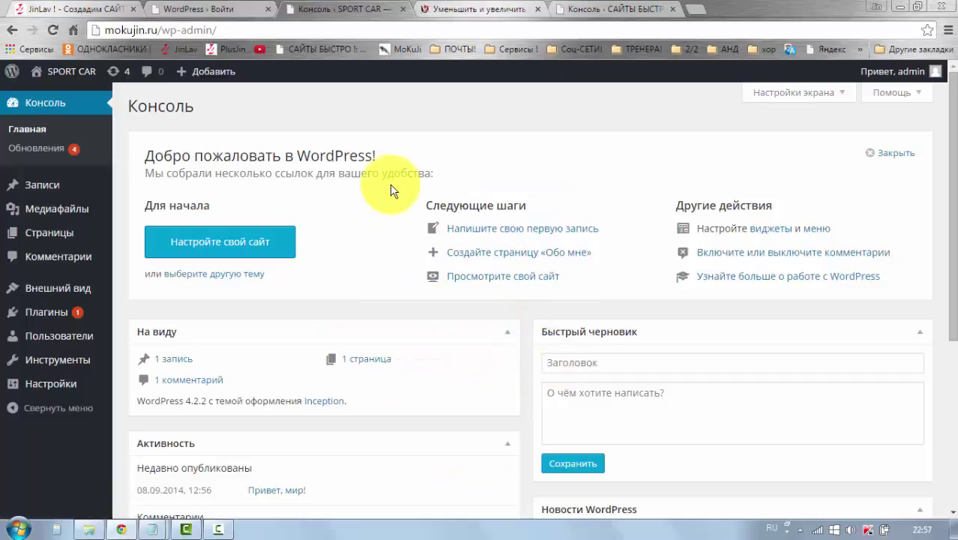
{"action": "scroll", "coordinate": [385, 208], "scroll_direction": "down", "scroll_amount": 1}
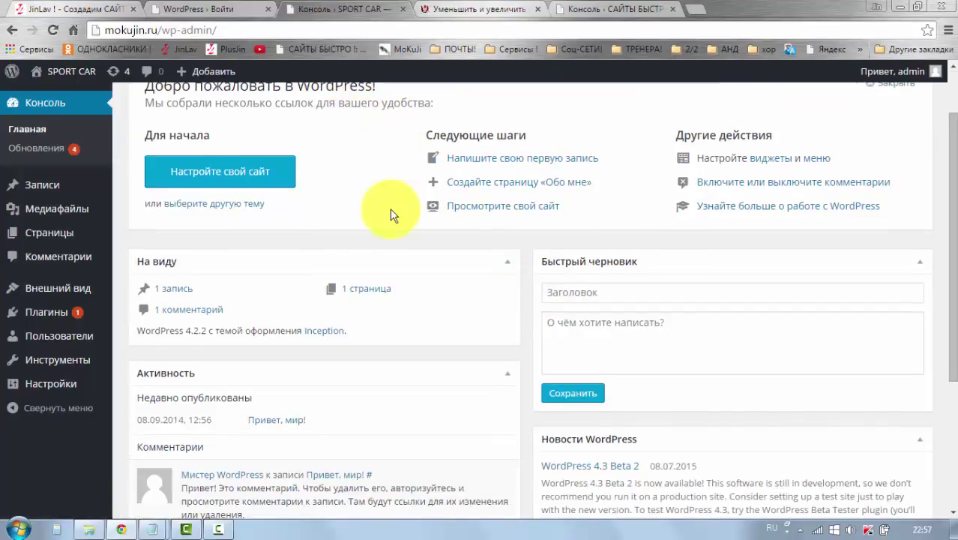
{"action": "scroll", "coordinate": [389, 214], "scroll_direction": "up", "scroll_amount": 1}
{"action": "scroll", "coordinate": [396, 192], "scroll_direction": "down", "scroll_amount": 2}
{"action": "scroll", "coordinate": [395, 192], "scroll_direction": "up", "scroll_amount": 2}
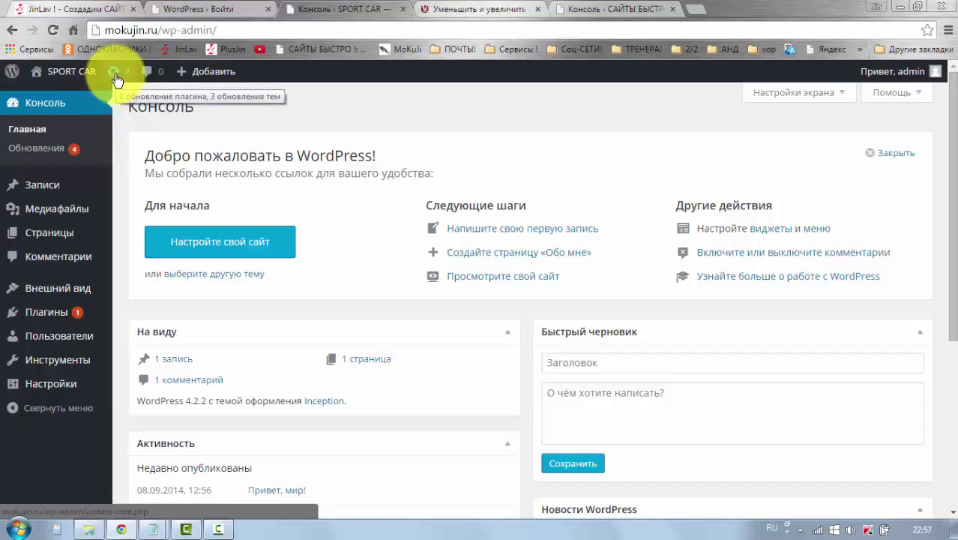
Switch to the timewebss.ru dashboard and update its WordPress core to version 4.2.2–ru_RU
{"action": "left_click", "coordinate": [564, 9]}
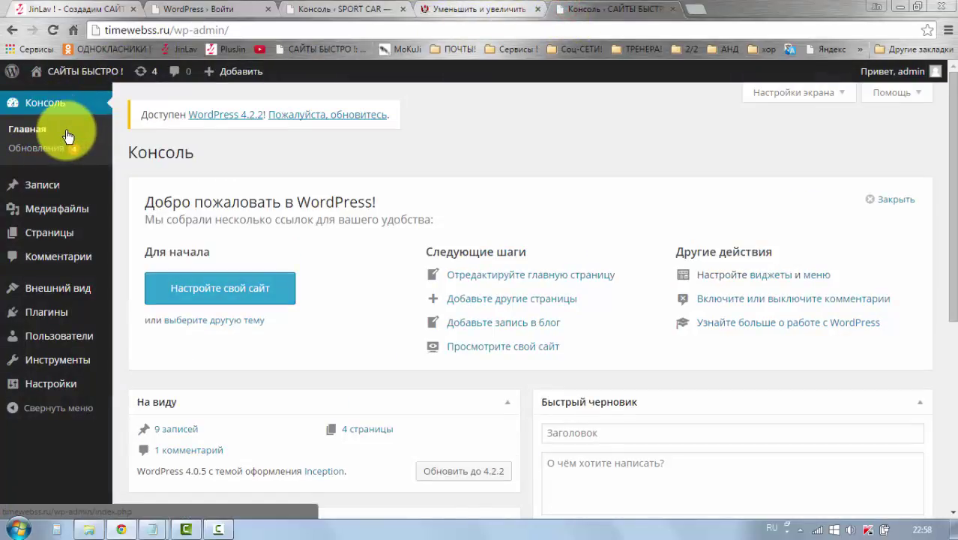
{"action": "left_click", "coordinate": [140, 75]}
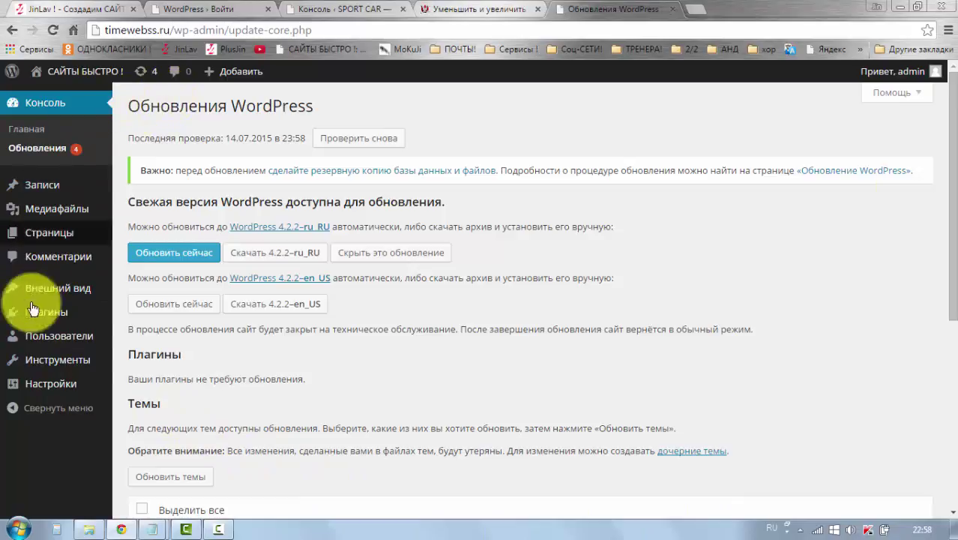
{"action": "mouse_move", "coordinate": [60, 82]}
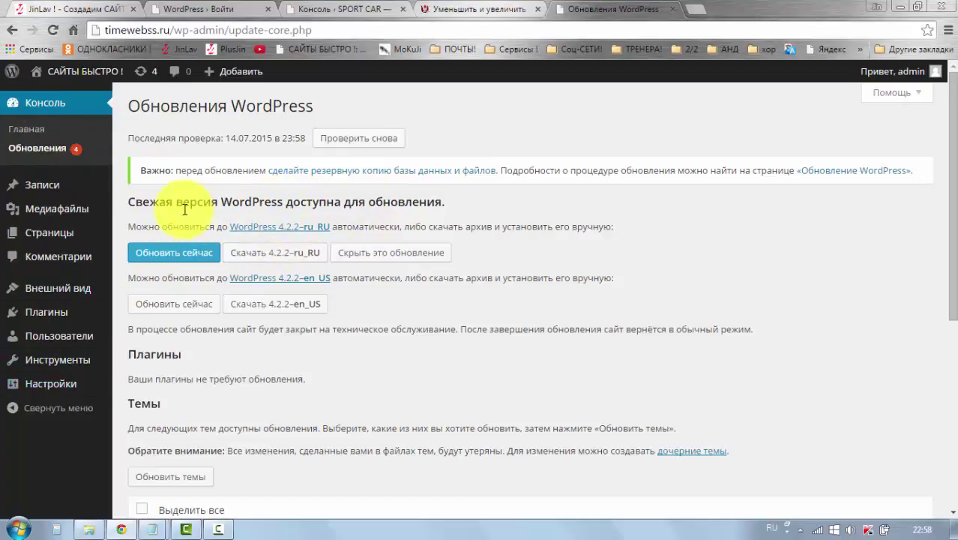
{"action": "left_click", "coordinate": [185, 259]}
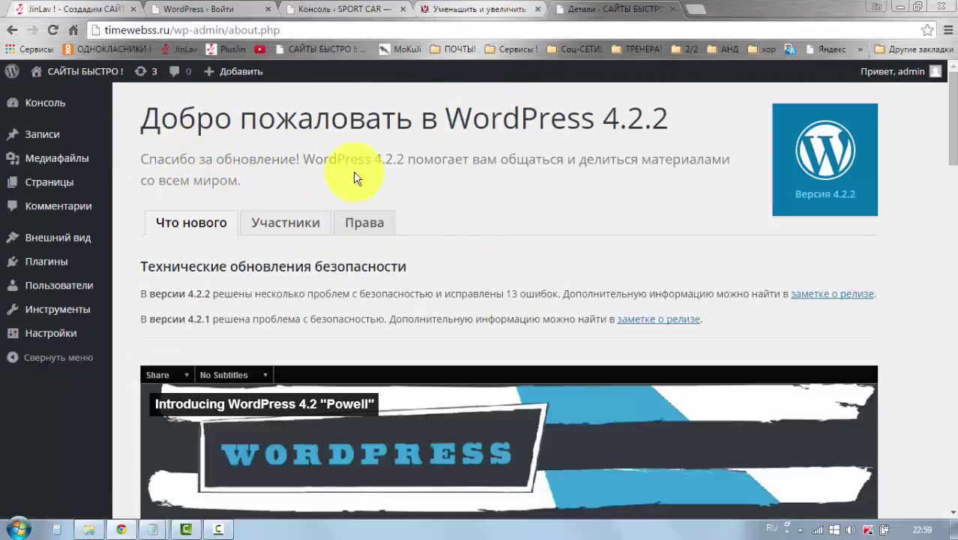
Look through the Что нового page of WordPress 4.2.2, including its introduction video and feature descriptions
{"action": "scroll", "coordinate": [607, 188], "scroll_direction": "down", "scroll_amount": 1}
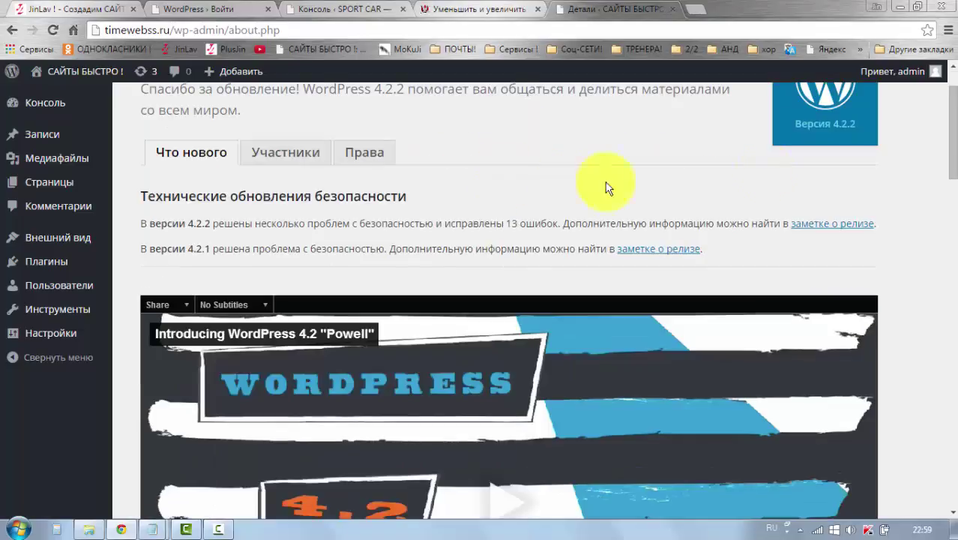
{"action": "scroll", "coordinate": [885, 169], "scroll_direction": "down", "scroll_amount": 4}
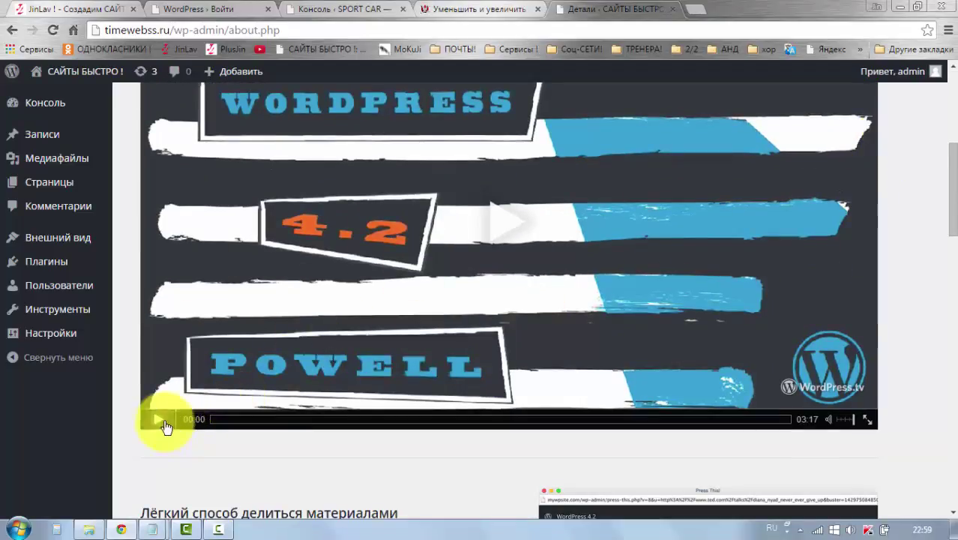
{"action": "scroll", "coordinate": [548, 294], "scroll_direction": "up", "scroll_amount": 2}
{"action": "scroll", "coordinate": [535, 256], "scroll_direction": "down", "scroll_amount": 1}
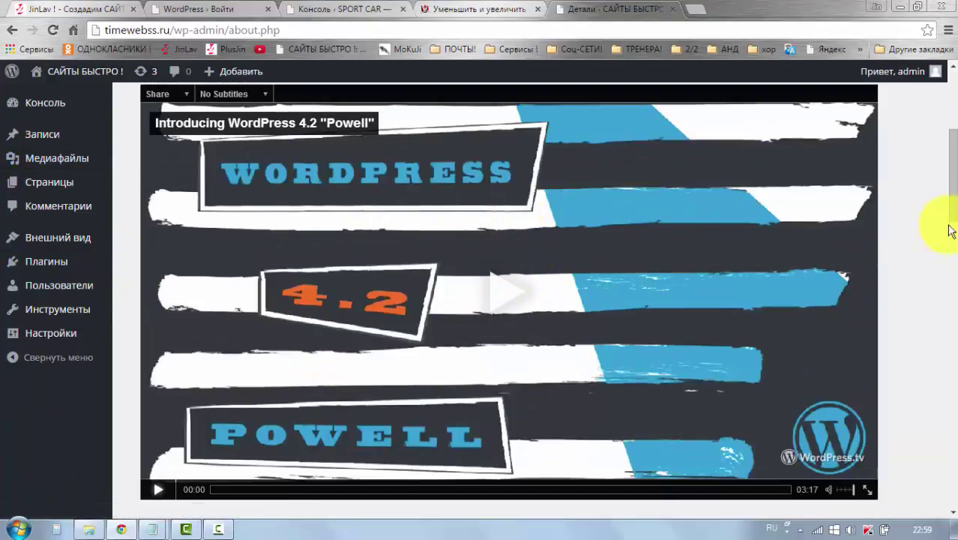
{"action": "scroll", "coordinate": [903, 211], "scroll_direction": "down", "scroll_amount": 12}
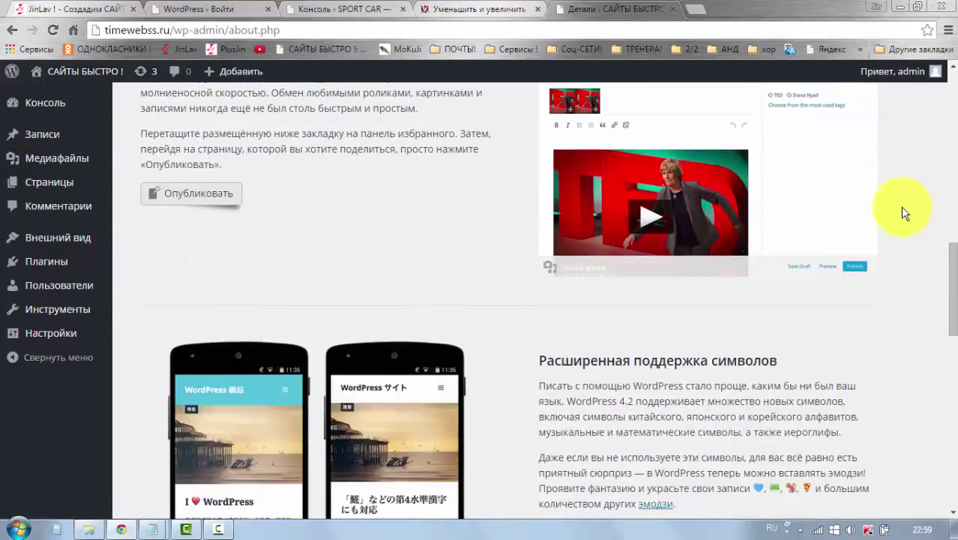
{"action": "scroll", "coordinate": [901, 206], "scroll_direction": "down", "scroll_amount": 2}
{"action": "scroll", "coordinate": [901, 206], "scroll_direction": "up", "scroll_amount": 11}
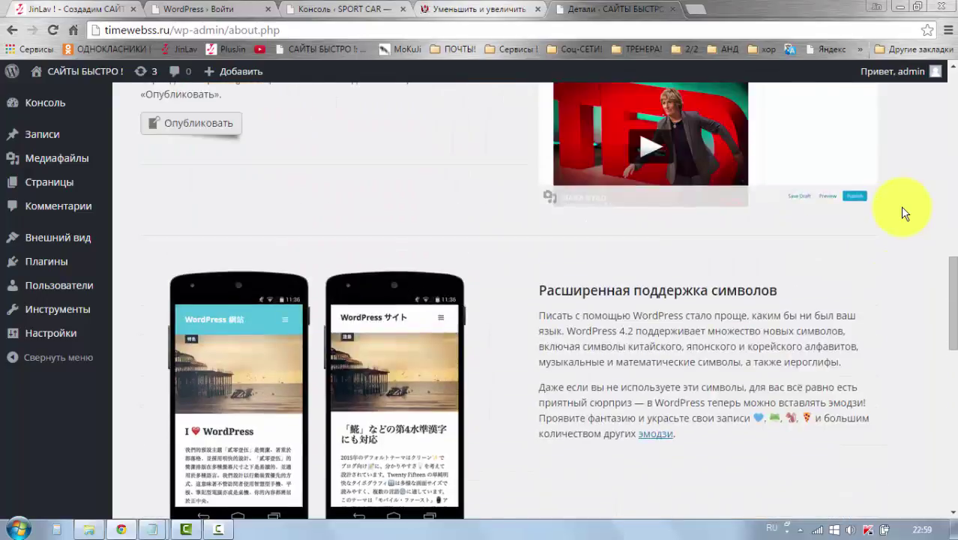
{"action": "scroll", "coordinate": [901, 206], "scroll_direction": "up", "scroll_amount": 4}
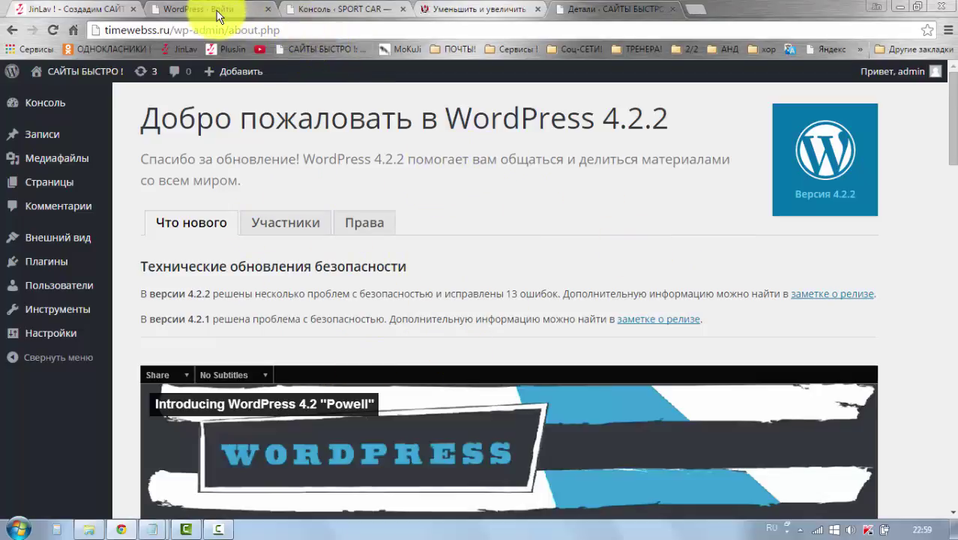
Return to the SPORT CAR dashboard and update the Akismet plugin to version 3.1.3 from the updates page
{"action": "left_click", "coordinate": [301, 9]}
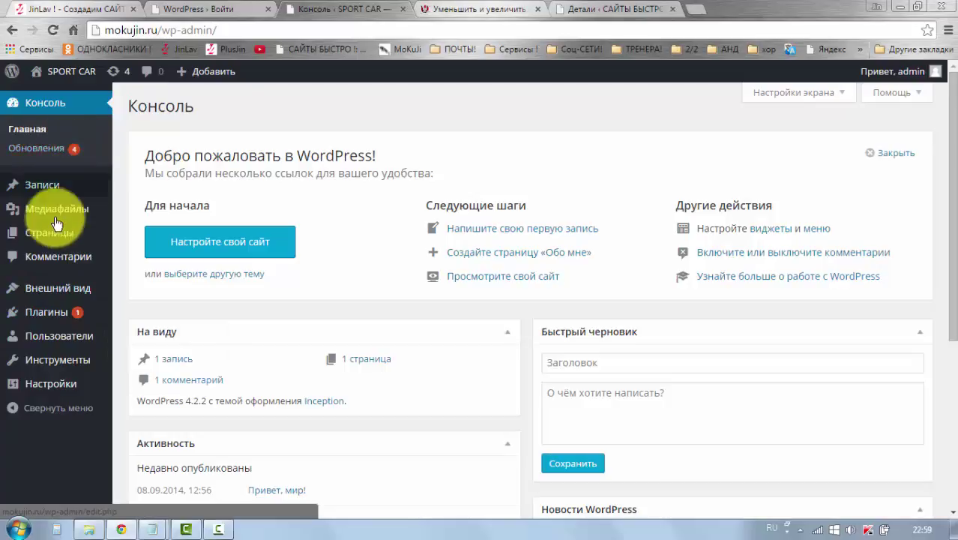
{"action": "left_click", "coordinate": [34, 153]}
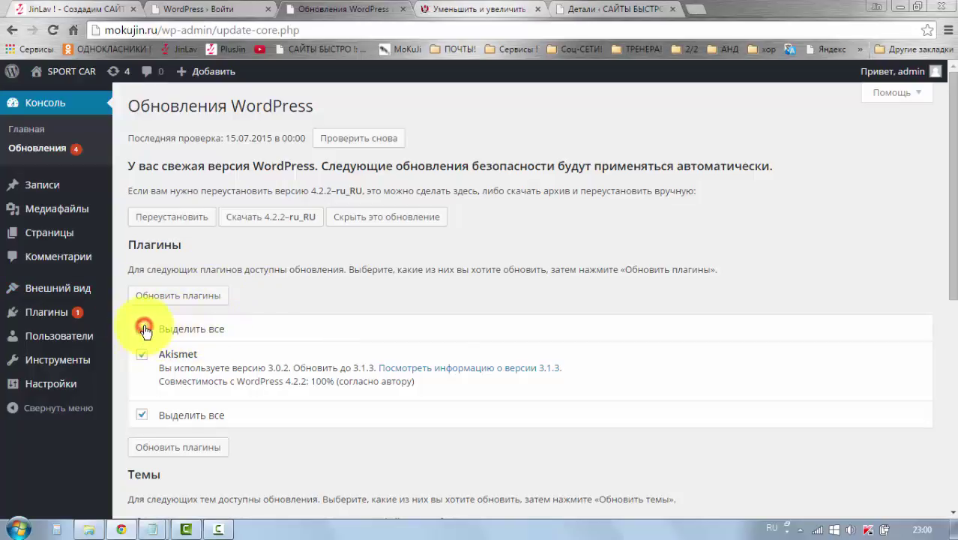
{"action": "left_click", "coordinate": [187, 306]}
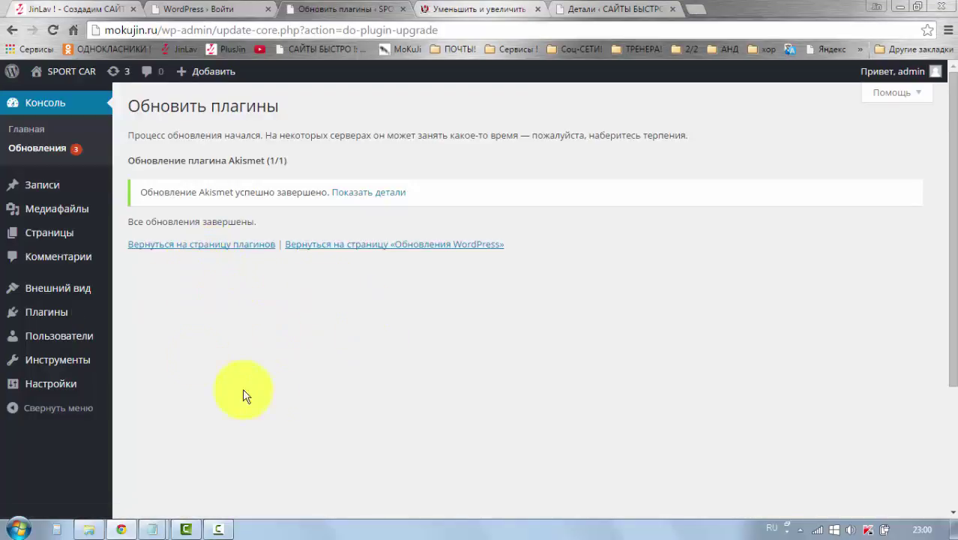
{"action": "scroll", "coordinate": [244, 396], "scroll_direction": "down", "scroll_amount": 1}
{"action": "scroll", "coordinate": [270, 390], "scroll_direction": "up", "scroll_amount": 1}
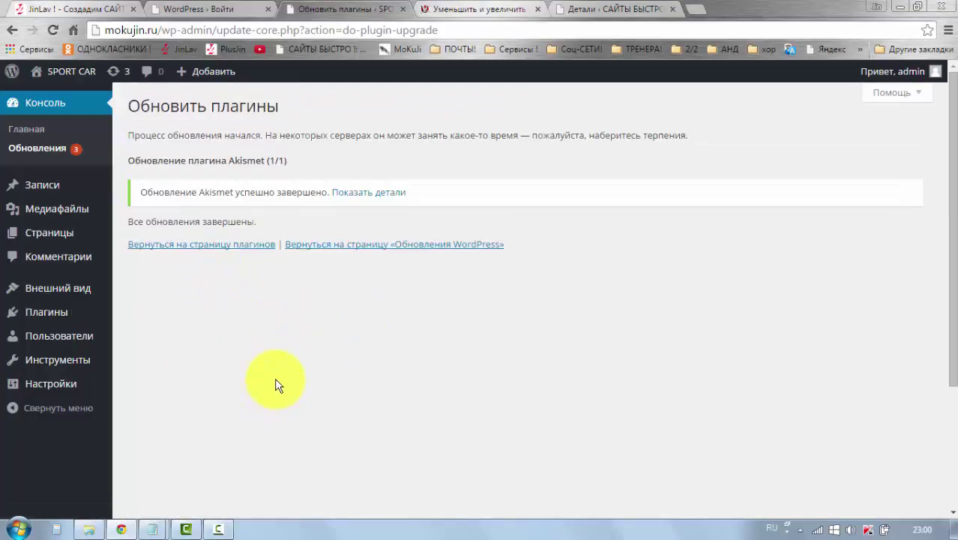
Update all the listed themes on the SPORT CAR site: Twenty Fourteen, Twenty Thirteen and Twenty Twelve
{"action": "left_click", "coordinate": [52, 152]}
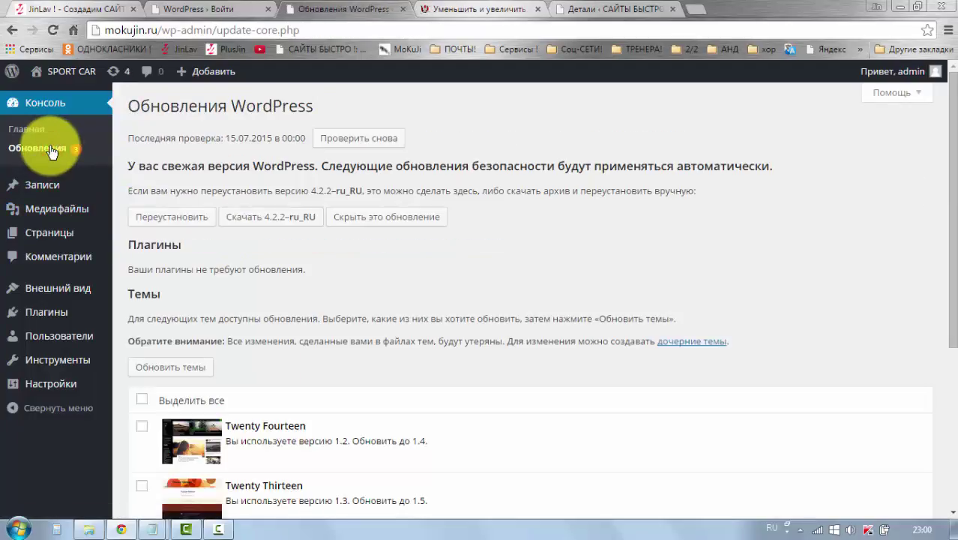
{"action": "scroll", "coordinate": [273, 235], "scroll_direction": "down", "scroll_amount": 1}
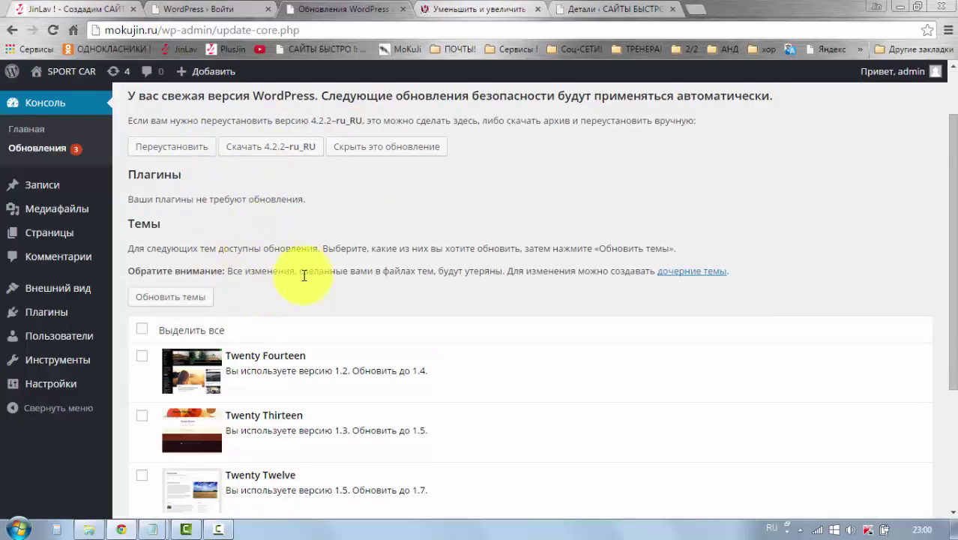
{"action": "scroll", "coordinate": [278, 252], "scroll_direction": "down", "scroll_amount": 1}
{"action": "scroll", "coordinate": [294, 248], "scroll_direction": "down", "scroll_amount": 1}
{"action": "scroll", "coordinate": [293, 244], "scroll_direction": "down", "scroll_amount": 1}
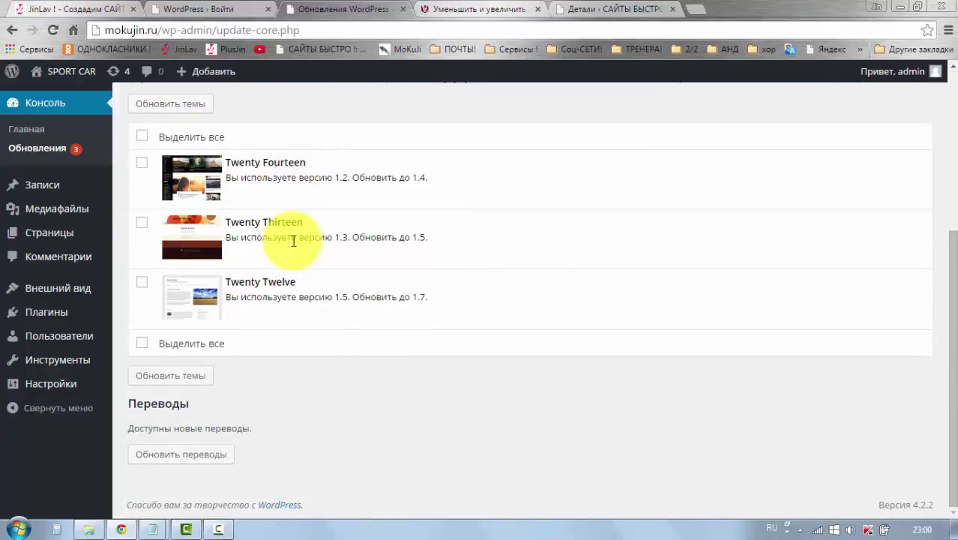
{"action": "scroll", "coordinate": [240, 244], "scroll_direction": "up", "scroll_amount": 2}
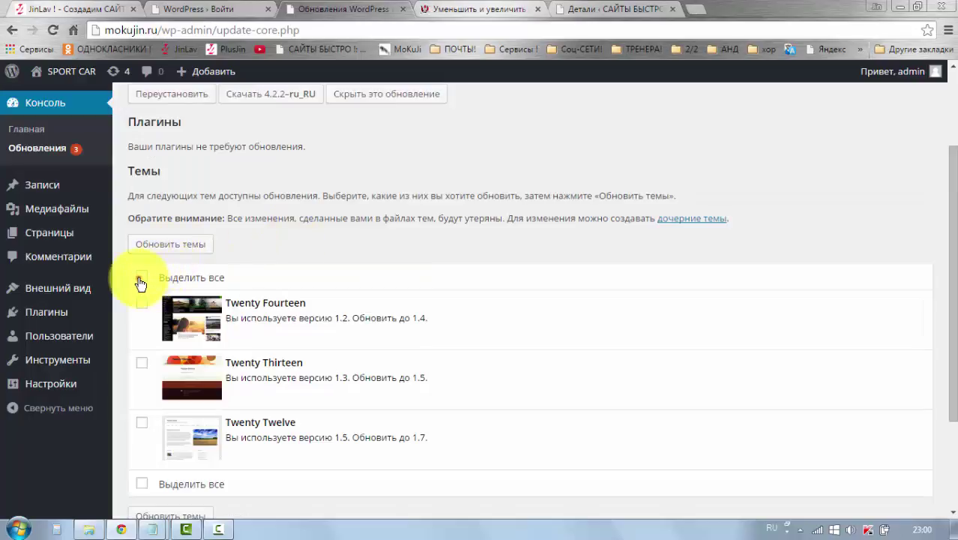
{"action": "left_click", "coordinate": [168, 244]}
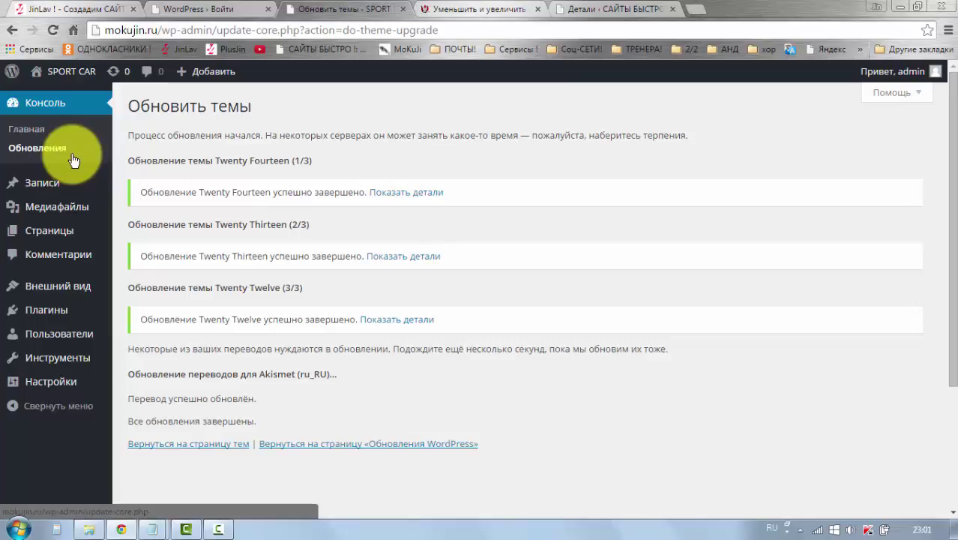
Visit the public SPORT CAR site and look over its front page, including the header image, post and sidebar
{"action": "mouse_move", "coordinate": [33, 75]}
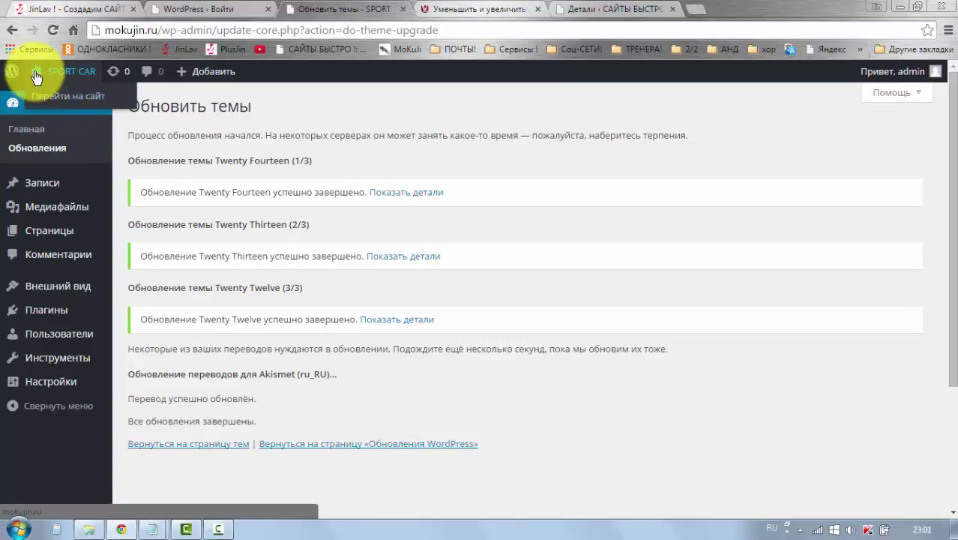
{"action": "left_click", "coordinate": [35, 77]}
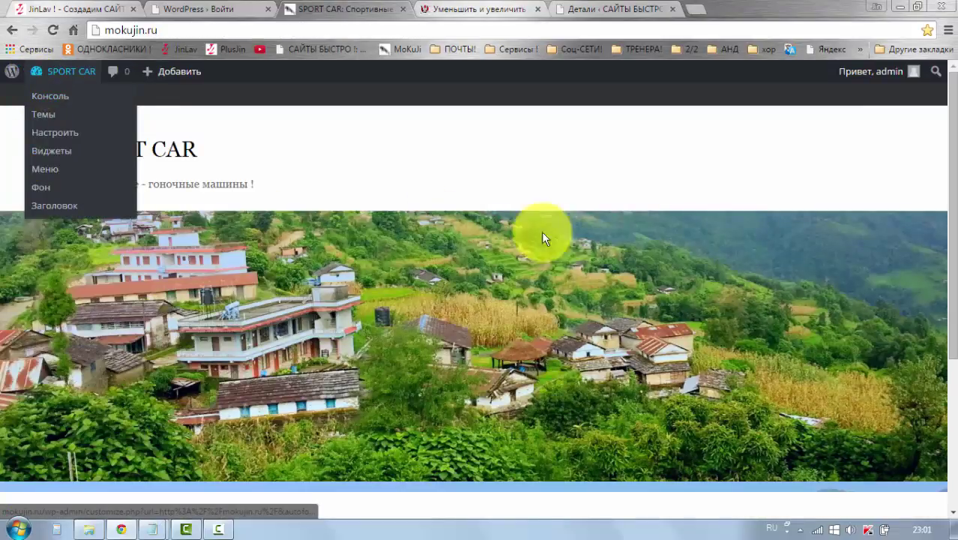
{"action": "scroll", "coordinate": [567, 385], "scroll_direction": "down", "scroll_amount": 3}
{"action": "scroll", "coordinate": [567, 385], "scroll_direction": "up", "scroll_amount": 3}
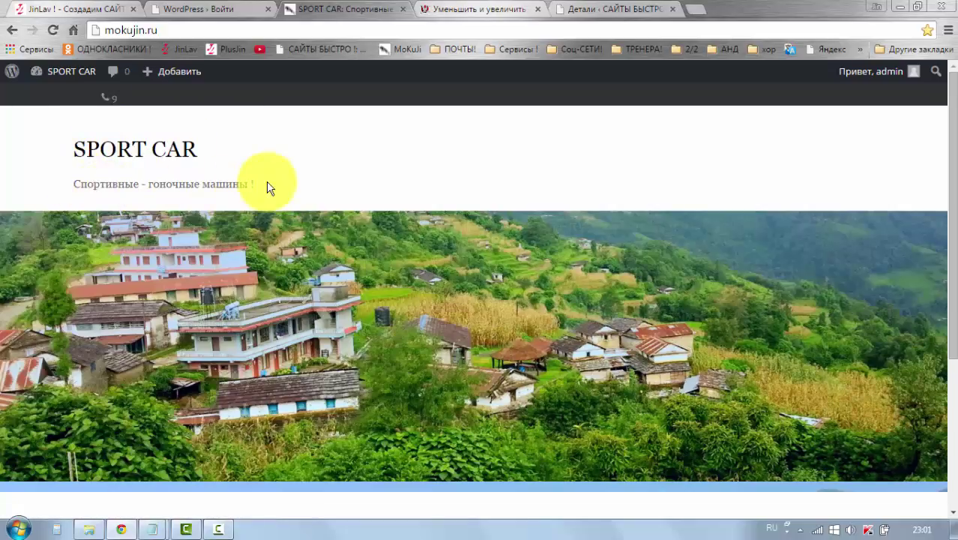
{"action": "scroll", "coordinate": [407, 159], "scroll_direction": "down", "scroll_amount": 3}
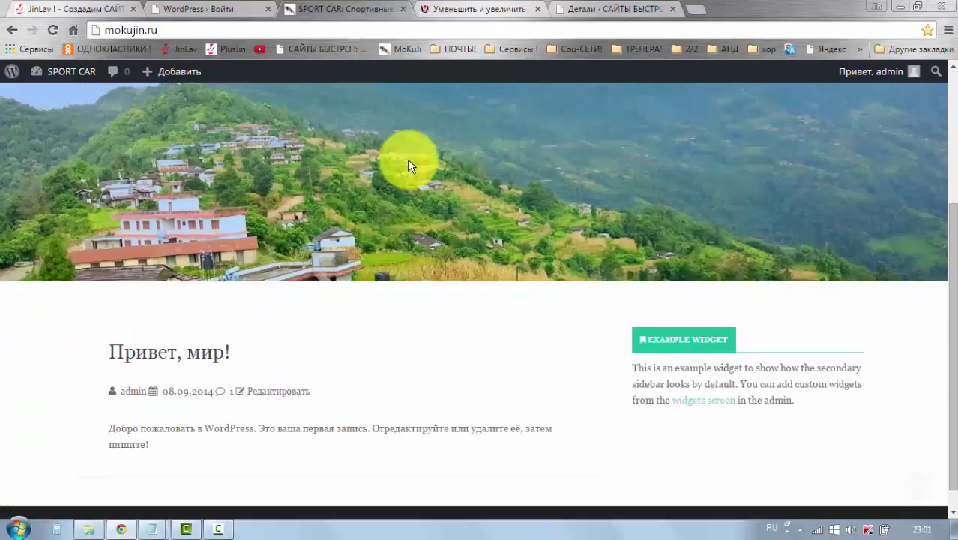
{"action": "scroll", "coordinate": [409, 163], "scroll_direction": "up", "scroll_amount": 3}
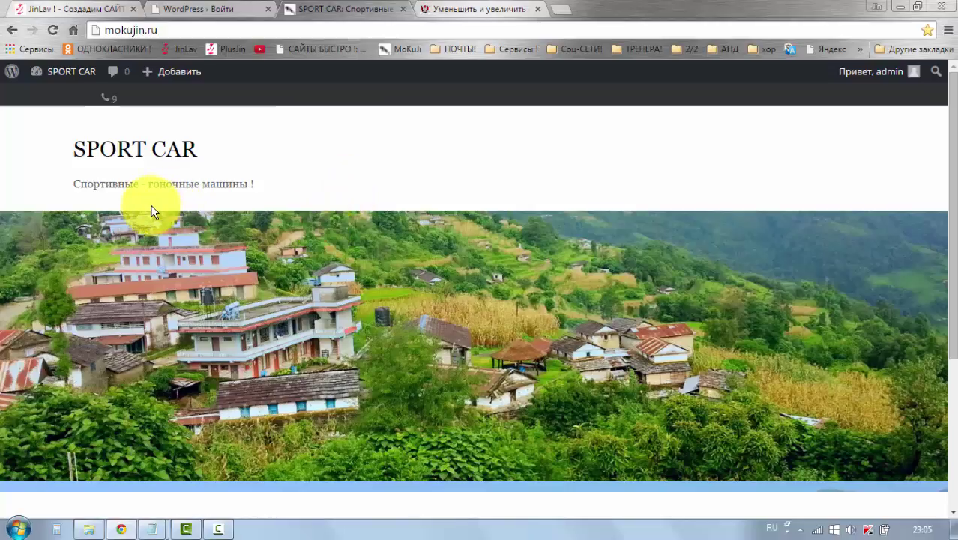
Open the SPORT CAR site customizer, review its settings sections, close it and return to the Консоль
{"action": "mouse_move", "coordinate": [60, 83]}
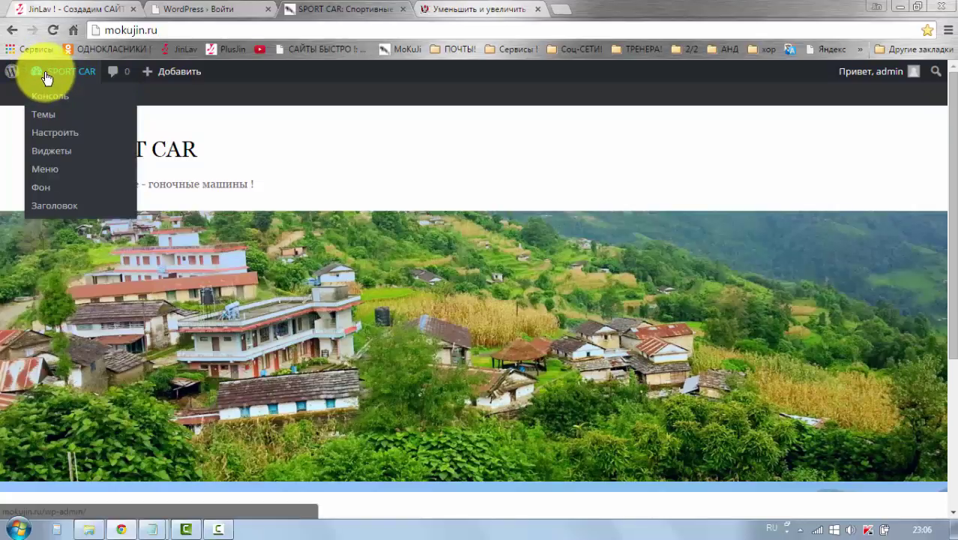
{"action": "left_click", "coordinate": [54, 135]}
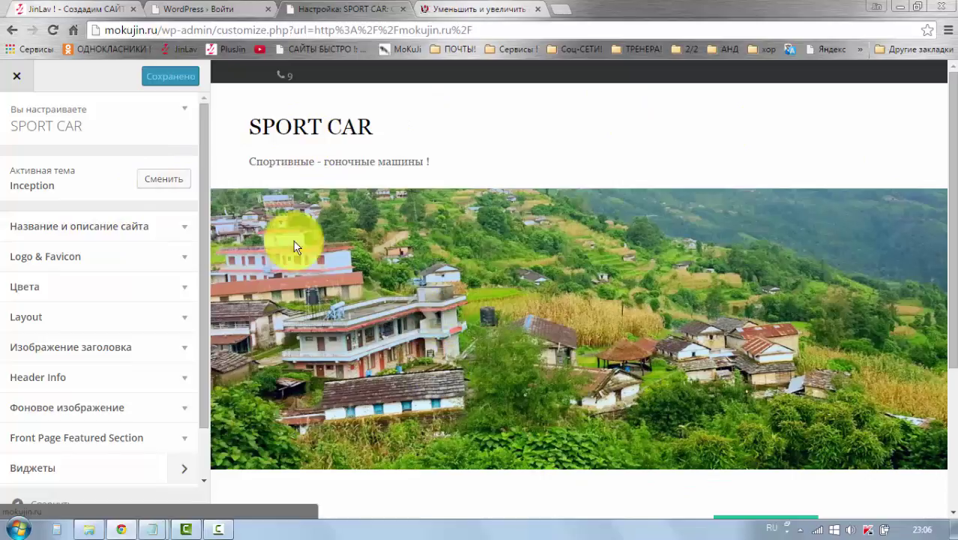
{"action": "scroll", "coordinate": [62, 311], "scroll_direction": "down", "scroll_amount": 1}
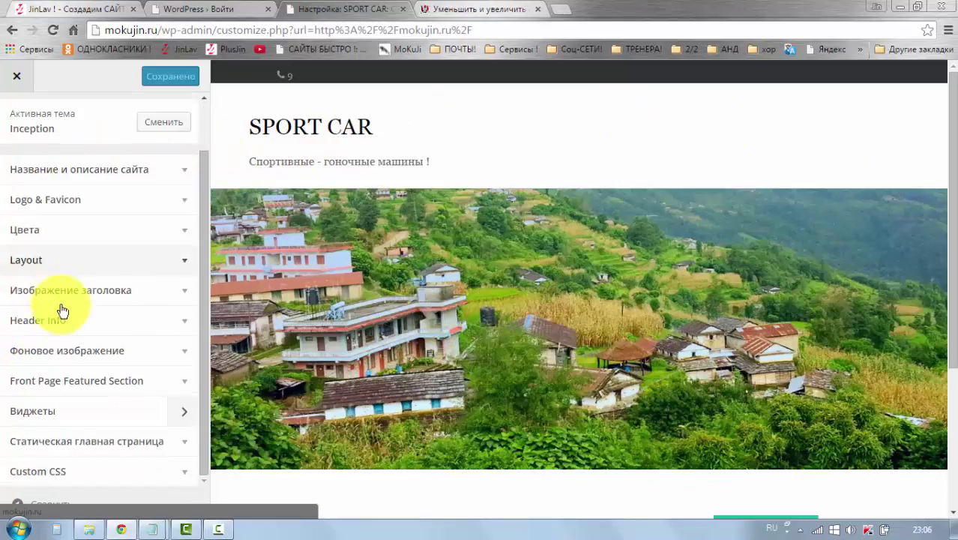
{"action": "scroll", "coordinate": [62, 311], "scroll_direction": "up", "scroll_amount": 1}
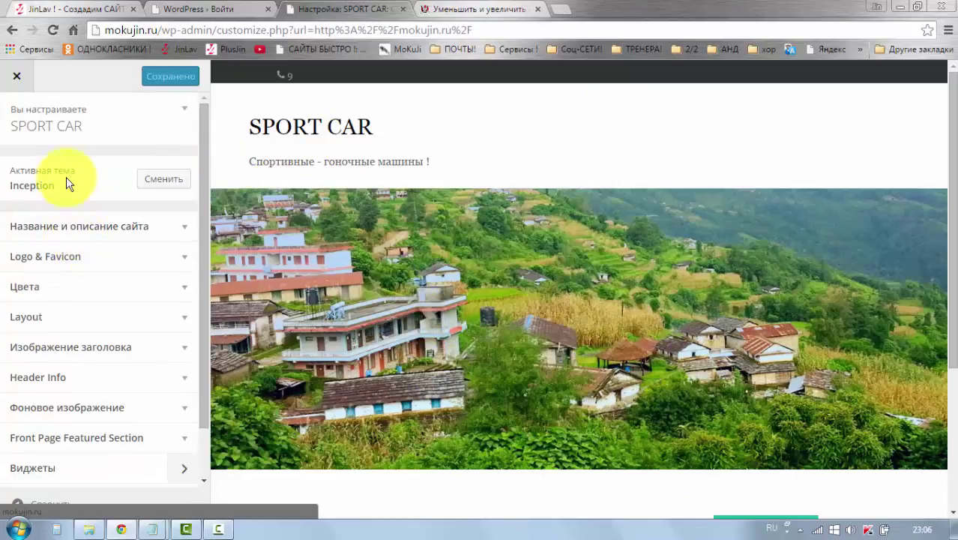
{"action": "scroll", "coordinate": [113, 150], "scroll_direction": "down", "scroll_amount": 1}
{"action": "scroll", "coordinate": [108, 126], "scroll_direction": "up", "scroll_amount": 1}
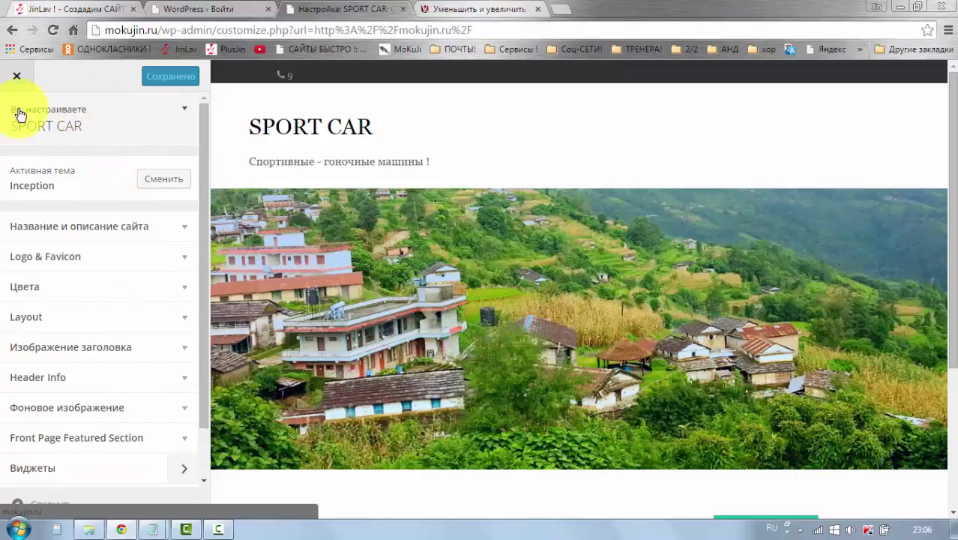
{"action": "left_click", "coordinate": [16, 81]}
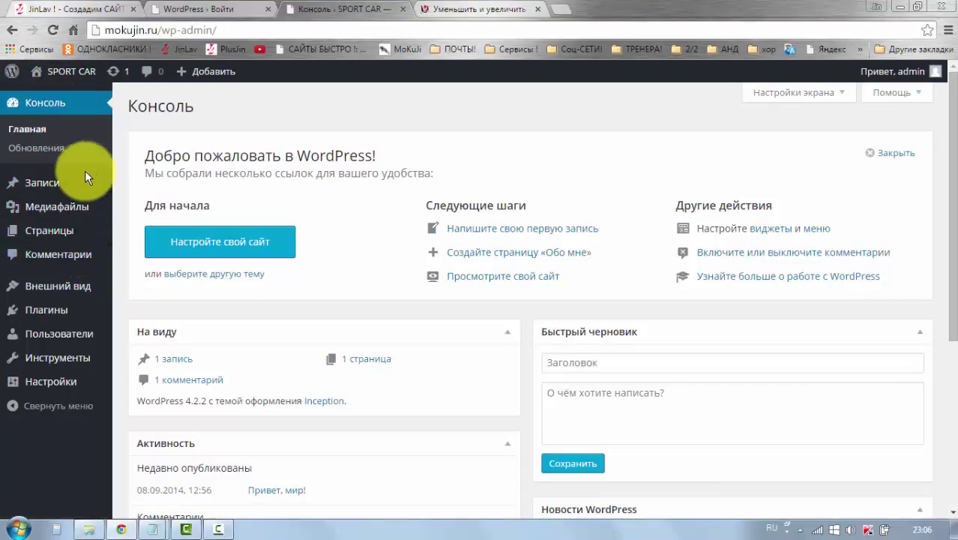
Open the SPORT CAR site customizer from the dashboard and look over its list of settings sections
{"action": "mouse_move", "coordinate": [68, 291]}
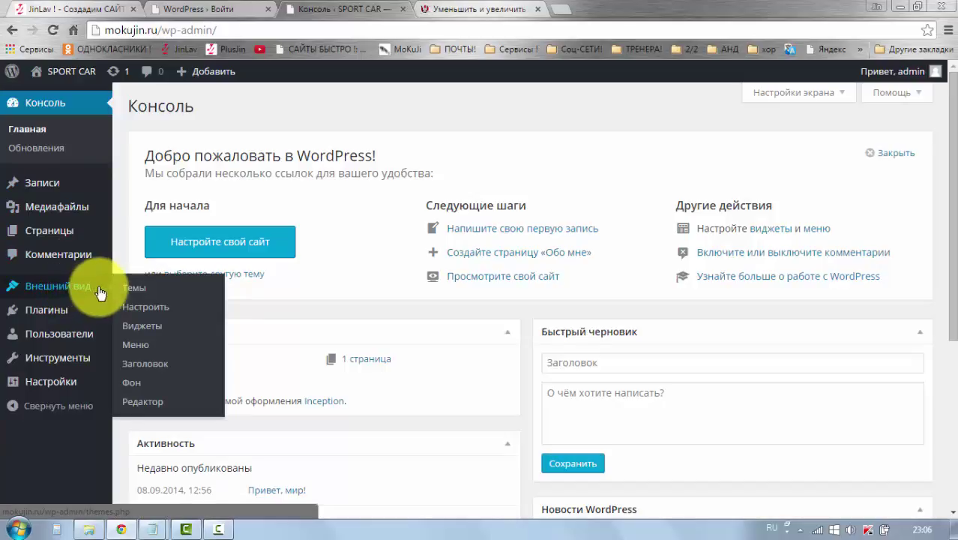
{"action": "left_click", "coordinate": [133, 313]}
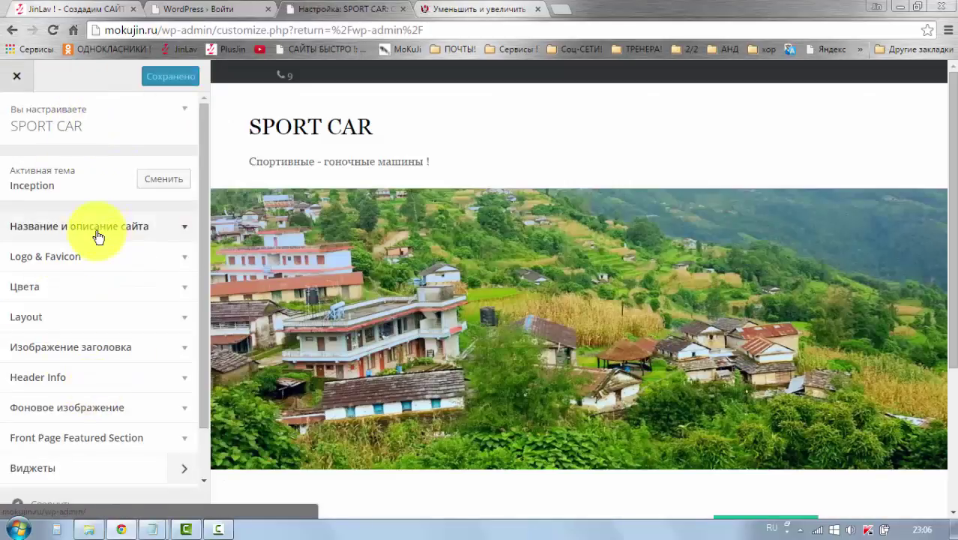
{"action": "scroll", "coordinate": [96, 244], "scroll_direction": "down", "scroll_amount": 1}
{"action": "scroll", "coordinate": [96, 244], "scroll_direction": "up", "scroll_amount": 1}
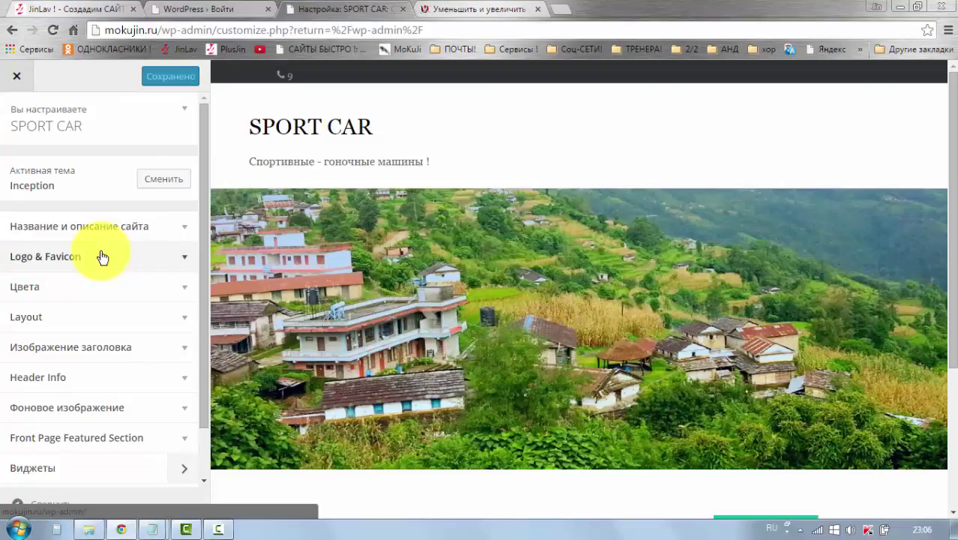
{"action": "scroll", "coordinate": [102, 310], "scroll_direction": "down", "scroll_amount": 1}
{"action": "scroll", "coordinate": [102, 306], "scroll_direction": "up", "scroll_amount": 1}
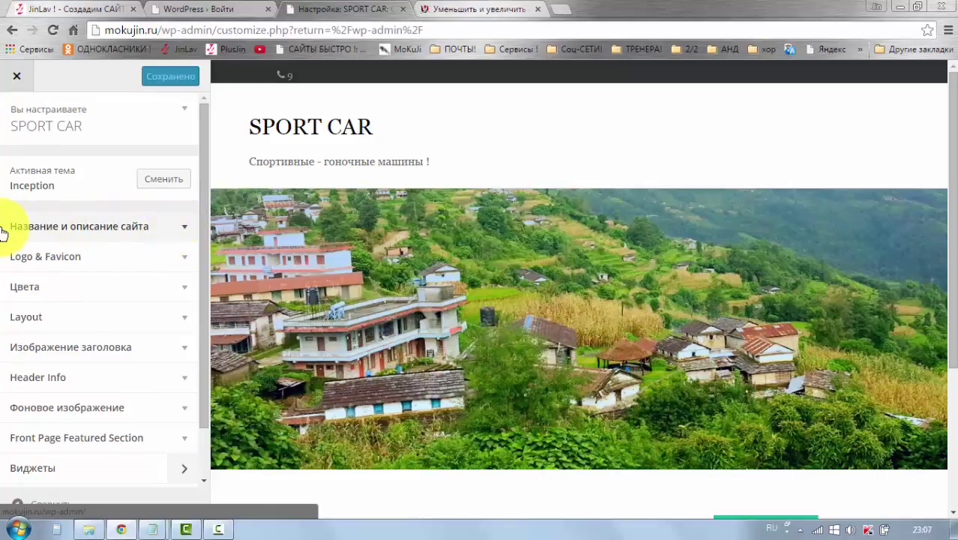
Expand the Название и описание сайта section and examine the site title, tagline and display options
{"action": "left_click", "coordinate": [186, 234]}
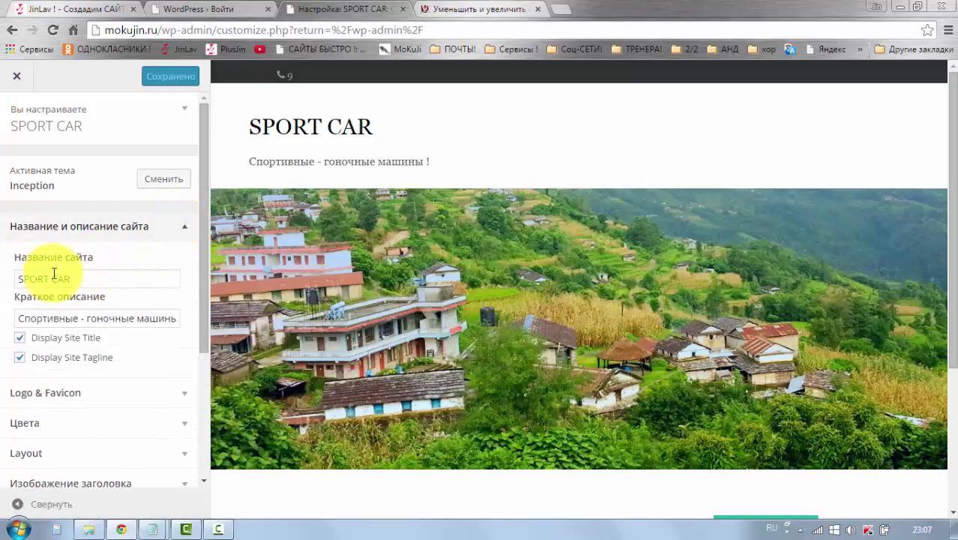
{"action": "left_click", "coordinate": [82, 281]}
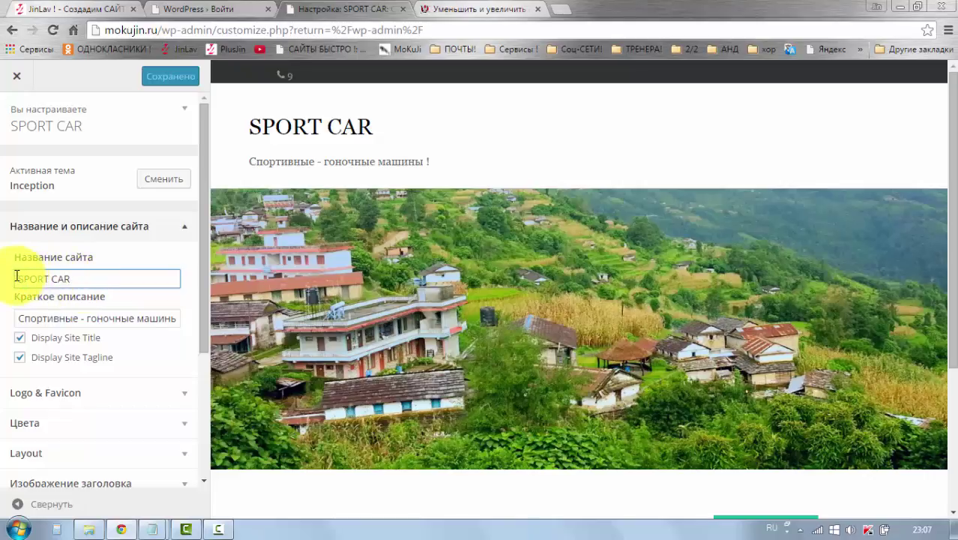
{"action": "left_click", "coordinate": [85, 279]}
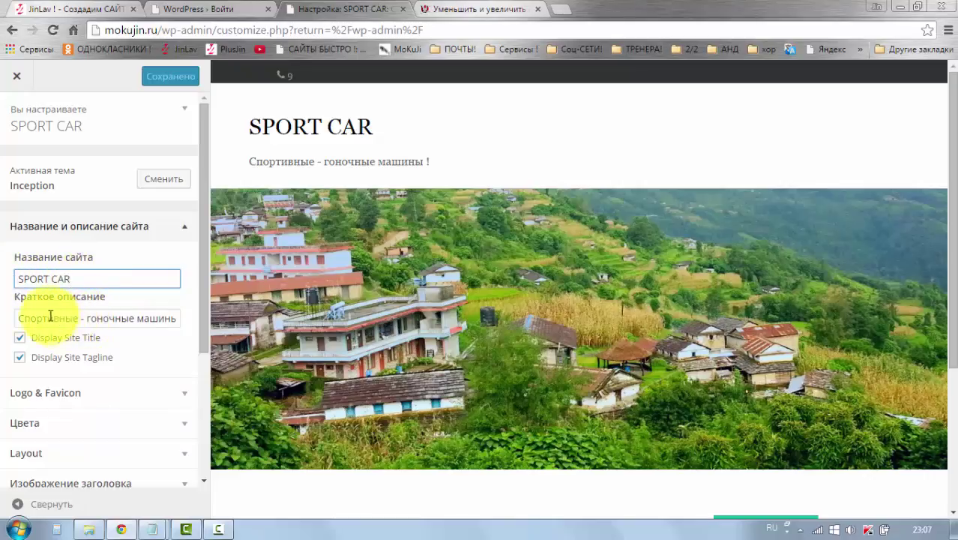
{"action": "left_click", "coordinate": [26, 320]}
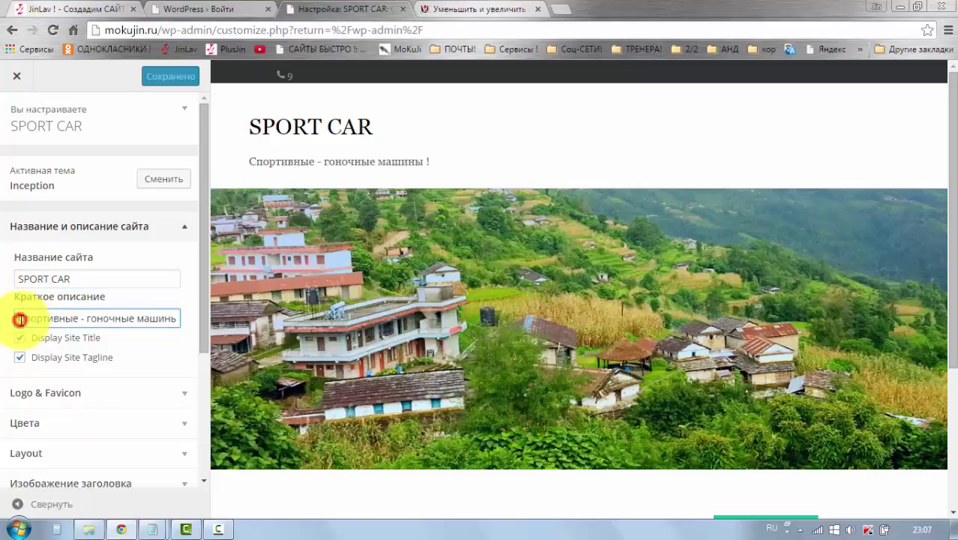
{"action": "left_click", "coordinate": [128, 318]}
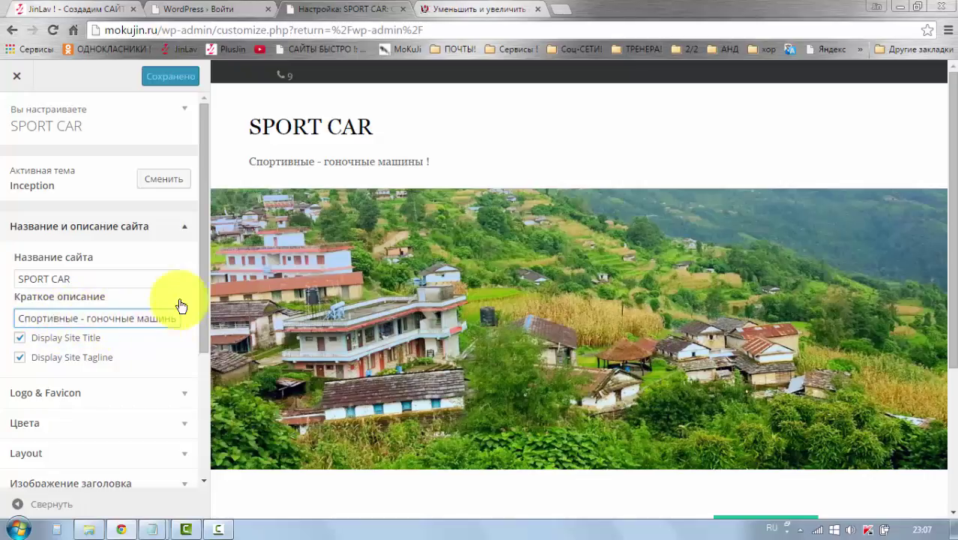
{"action": "left_click_drag", "start_coordinate": [200, 275], "coordinate": [200, 300]}
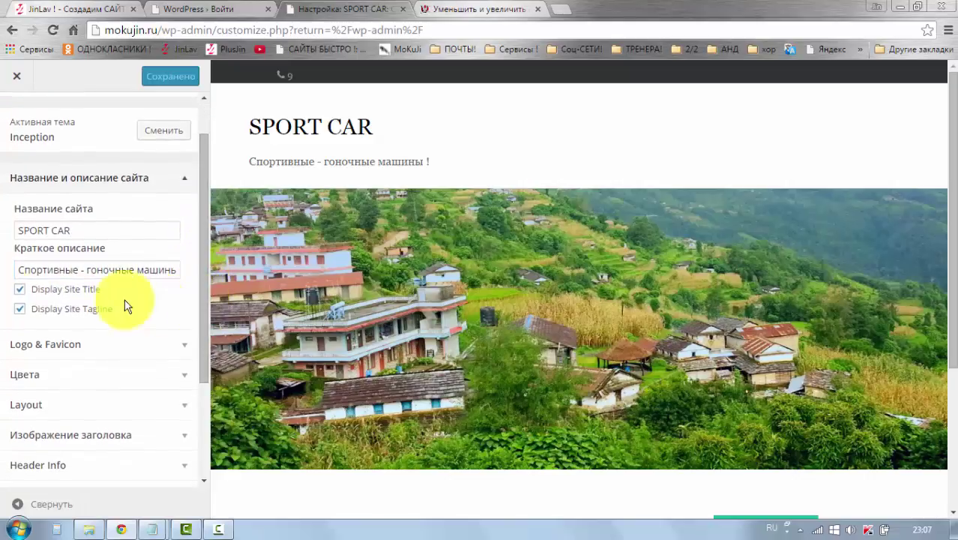
Try hiding the site title in the preview and restore it, and do the same with the site tagline
{"action": "left_click", "coordinate": [20, 291]}
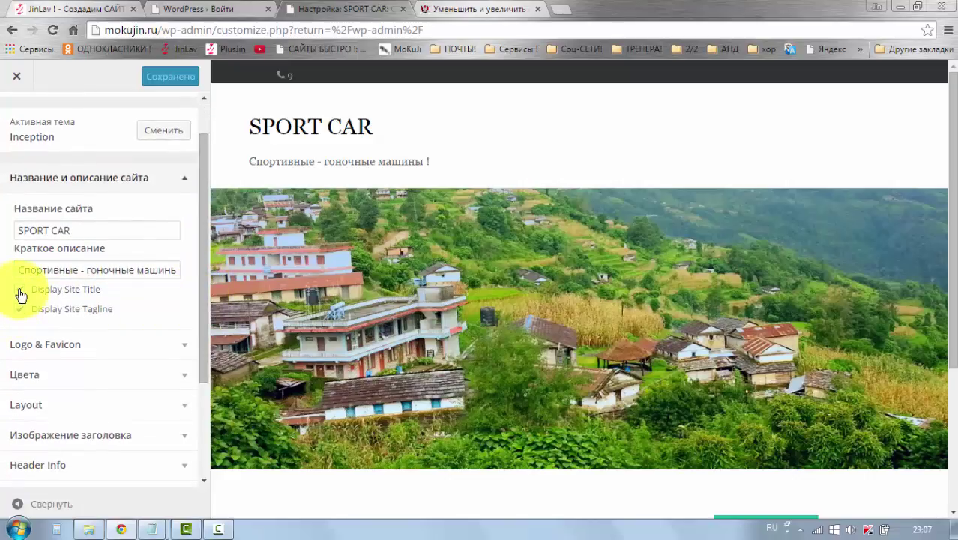
{"action": "left_click", "coordinate": [19, 307]}
{"action": "left_click", "coordinate": [19, 291]}
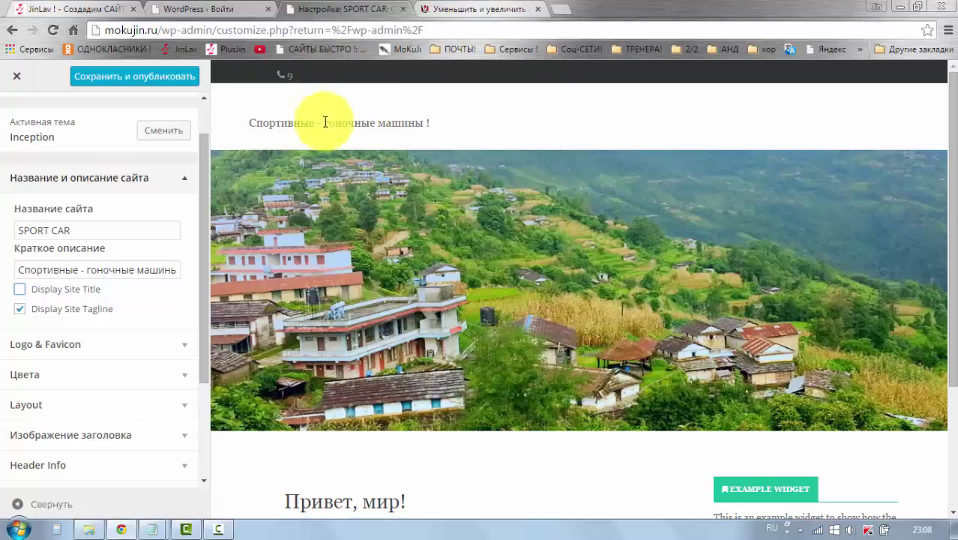
{"action": "left_click", "coordinate": [19, 291]}
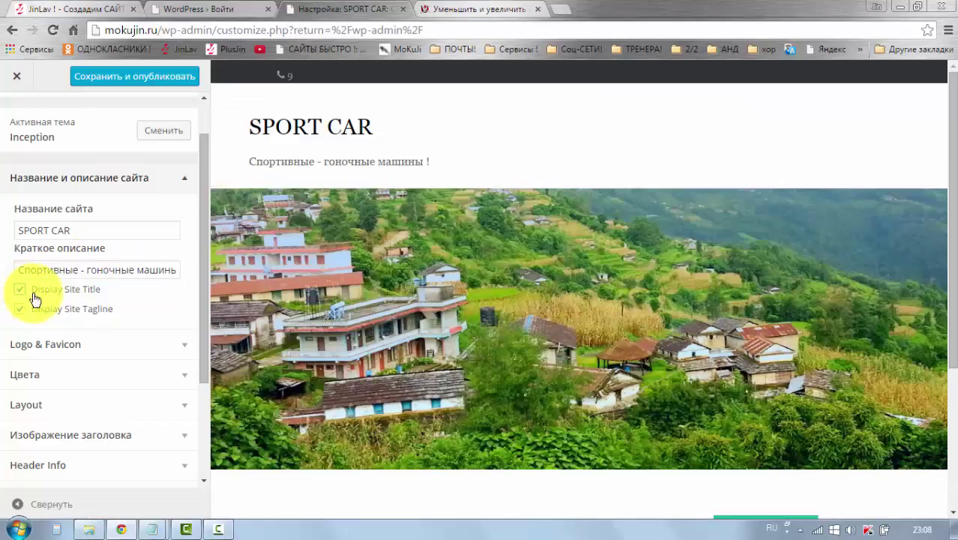
{"action": "left_click", "coordinate": [18, 312]}
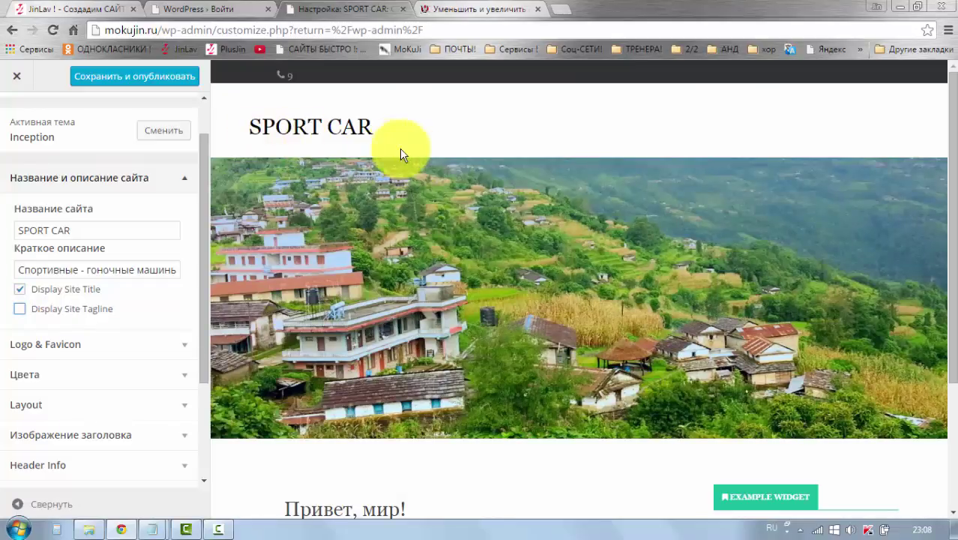
{"action": "left_click", "coordinate": [20, 310]}
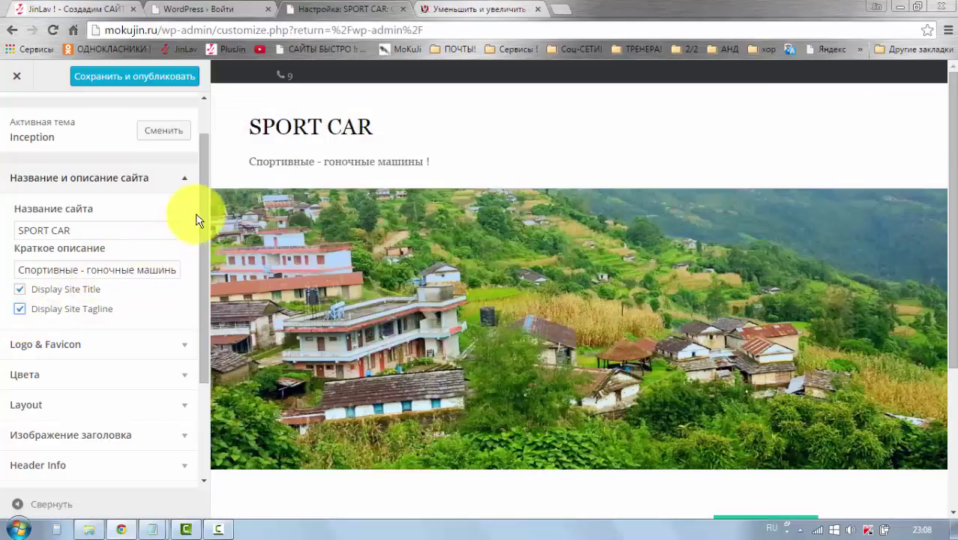
Save and publish the site title and tagline settings, and collapse the Название и описание сайта section
{"action": "left_click_drag", "start_coordinate": [203, 219], "coordinate": [203, 221]}
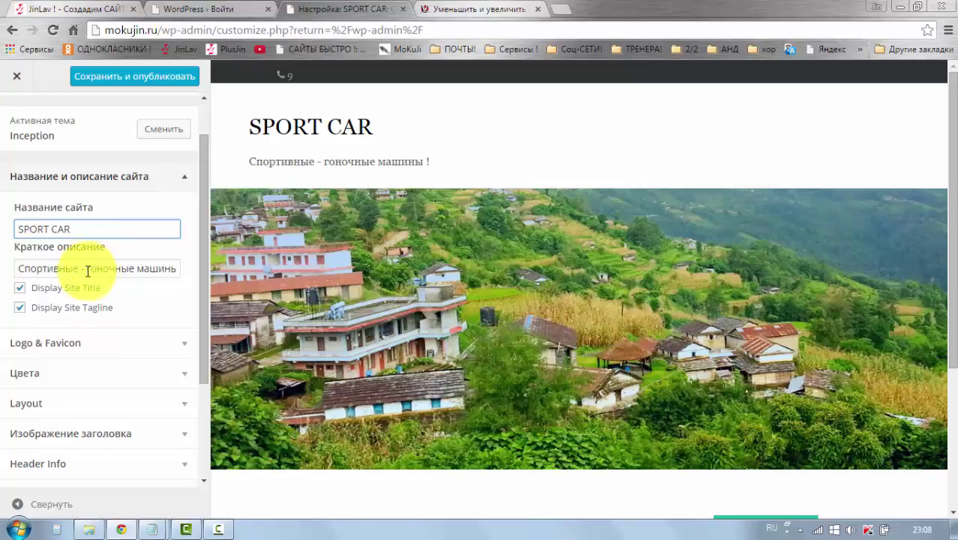
{"action": "left_click", "coordinate": [84, 272]}
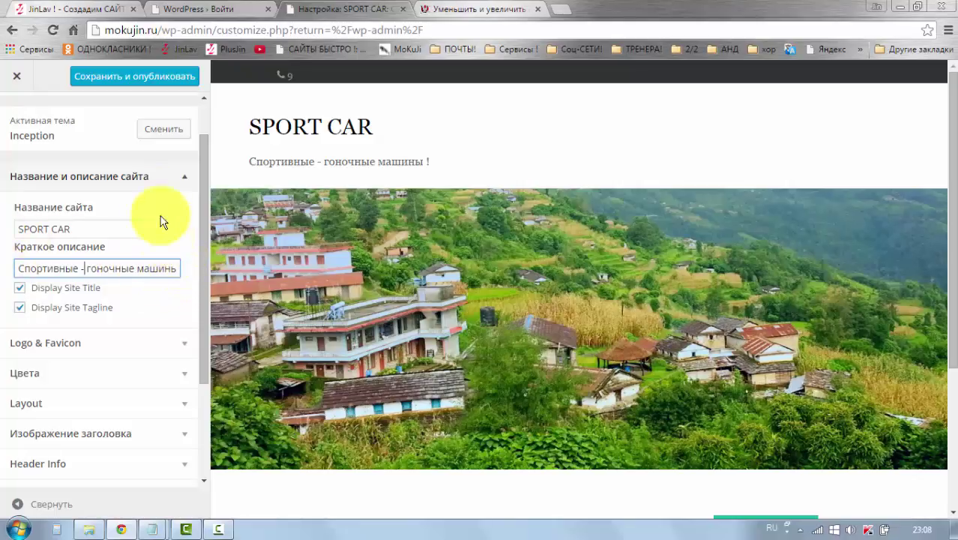
{"action": "left_click", "coordinate": [126, 87]}
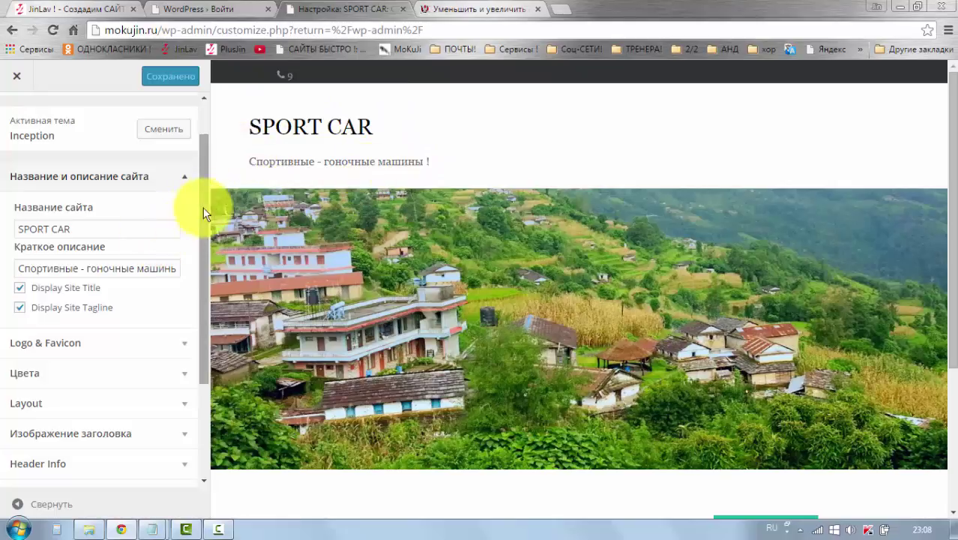
{"action": "mouse_move", "coordinate": [203, 201]}
{"action": "left_mouse_down"}
{"action": "mouse_move", "coordinate": [202, 268]}
{"action": "mouse_move", "coordinate": [213, 209]}
{"action": "left_mouse_up"}
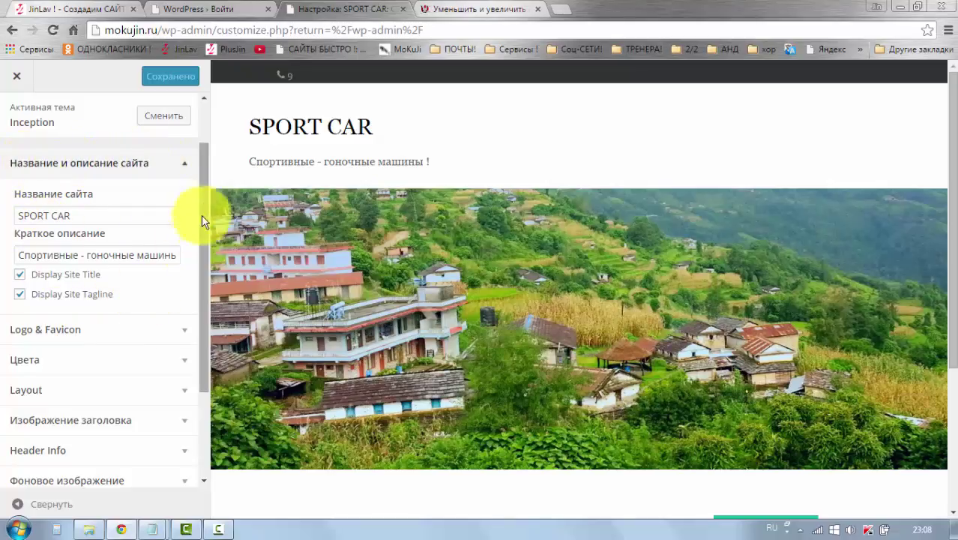
{"action": "left_click", "coordinate": [186, 166]}
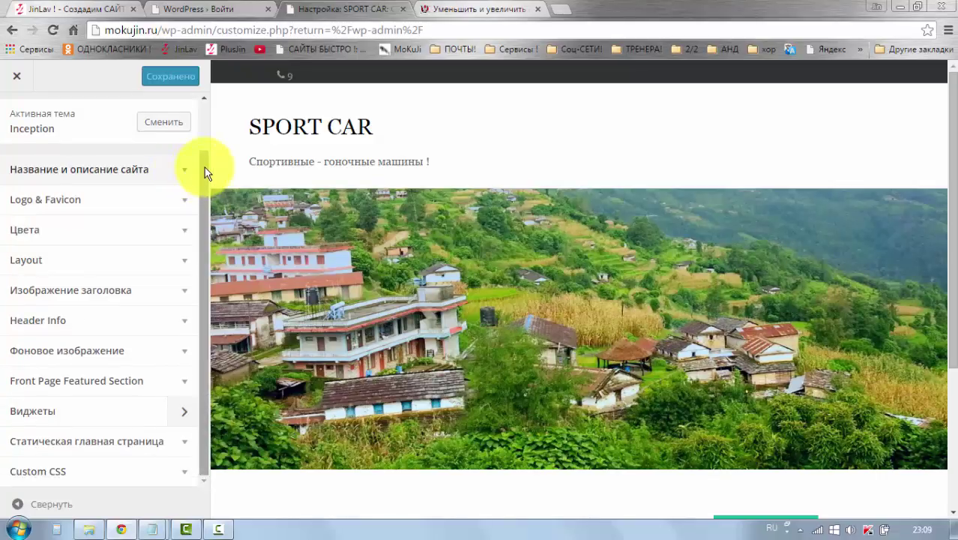
{"action": "mouse_move", "coordinate": [205, 167]}
{"action": "left_mouse_down"}
{"action": "mouse_move", "coordinate": [208, 130]}
{"action": "mouse_move", "coordinate": [205, 165]}
{"action": "left_mouse_up"}
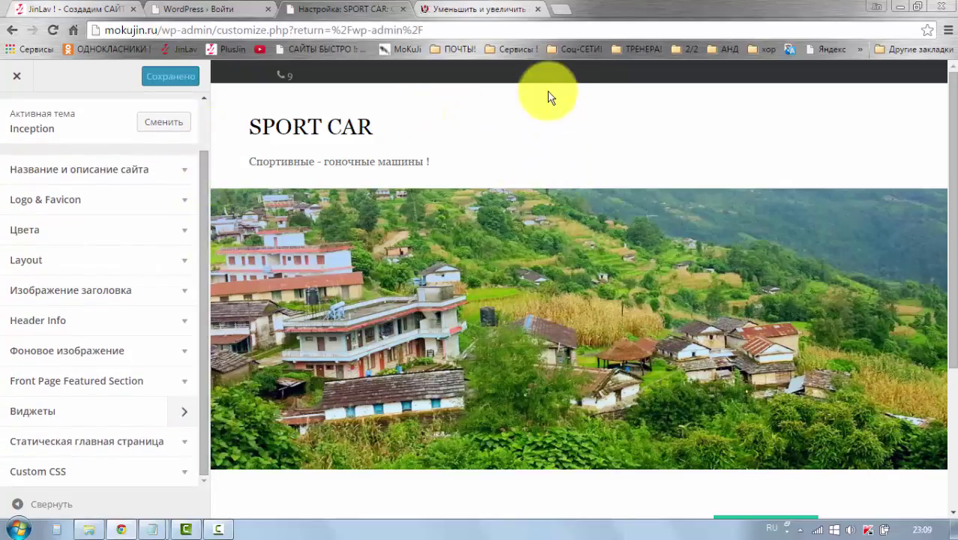
Open the public mokujin.ru site in a new browser tab and look over its front page
{"action": "left_click", "coordinate": [564, 15]}
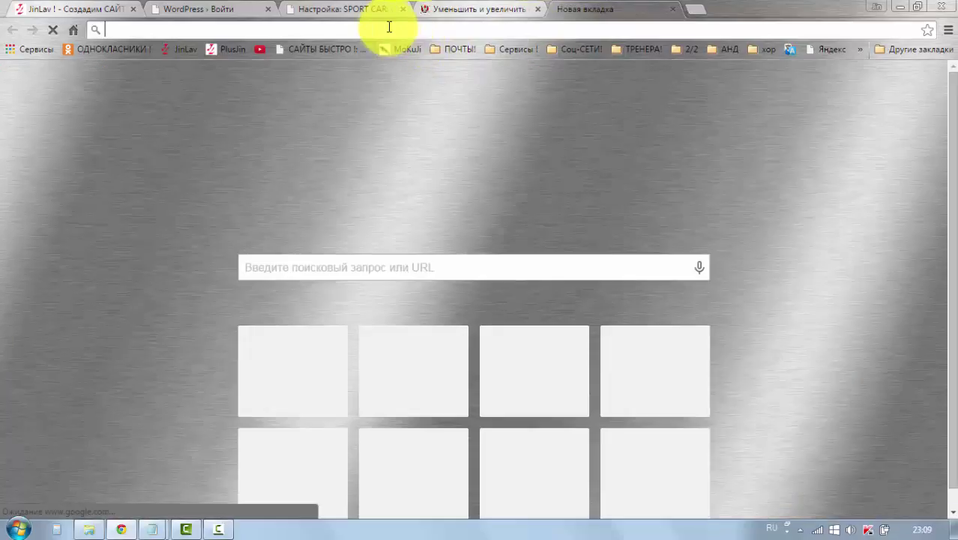
{"action": "left_click", "coordinate": [232, 28]}
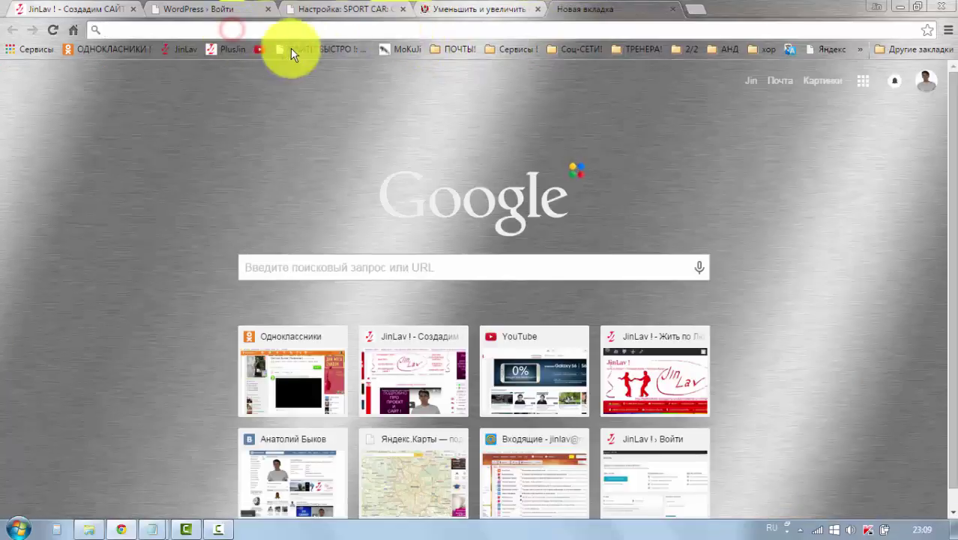
{"action": "left_click", "coordinate": [399, 52]}
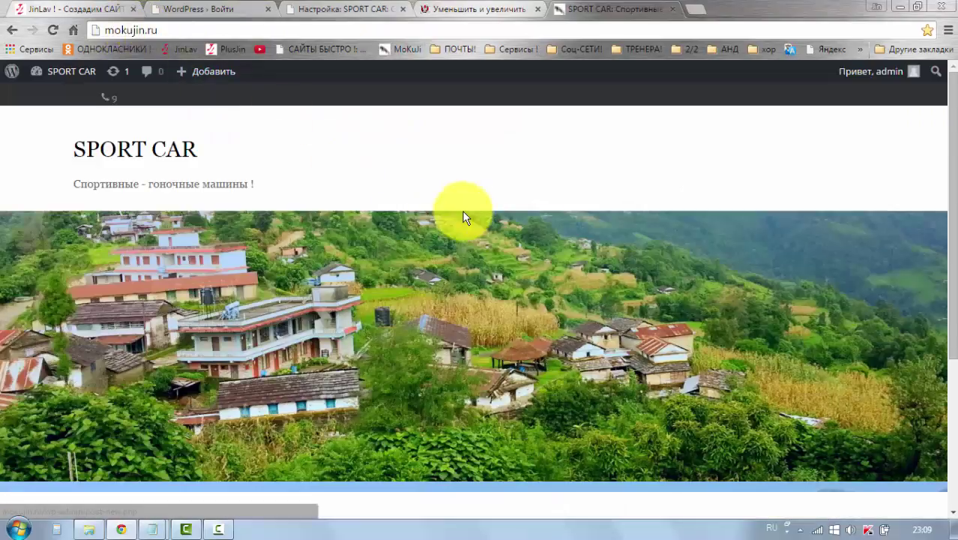
{"action": "scroll", "coordinate": [321, 402], "scroll_direction": "down", "scroll_amount": 3}
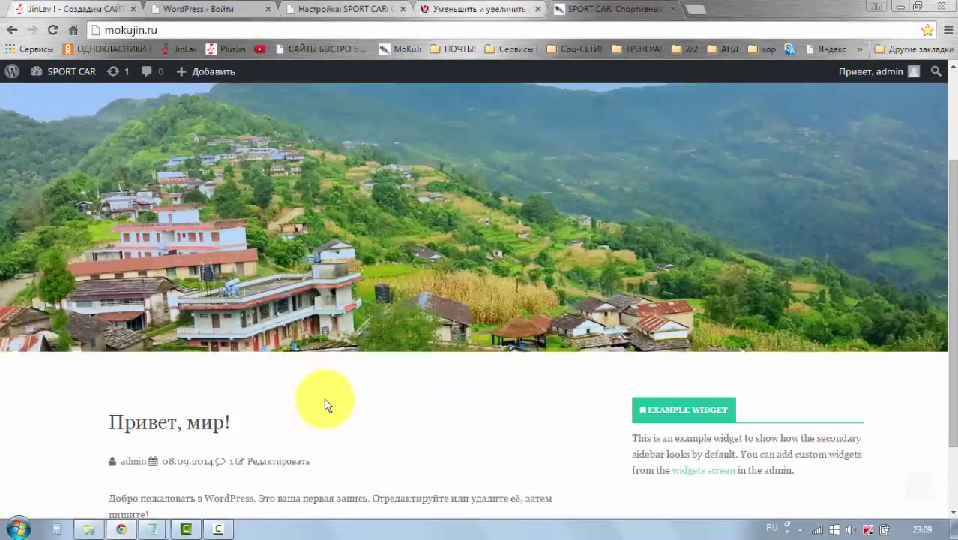
{"action": "scroll", "coordinate": [466, 285], "scroll_direction": "up", "scroll_amount": 3}
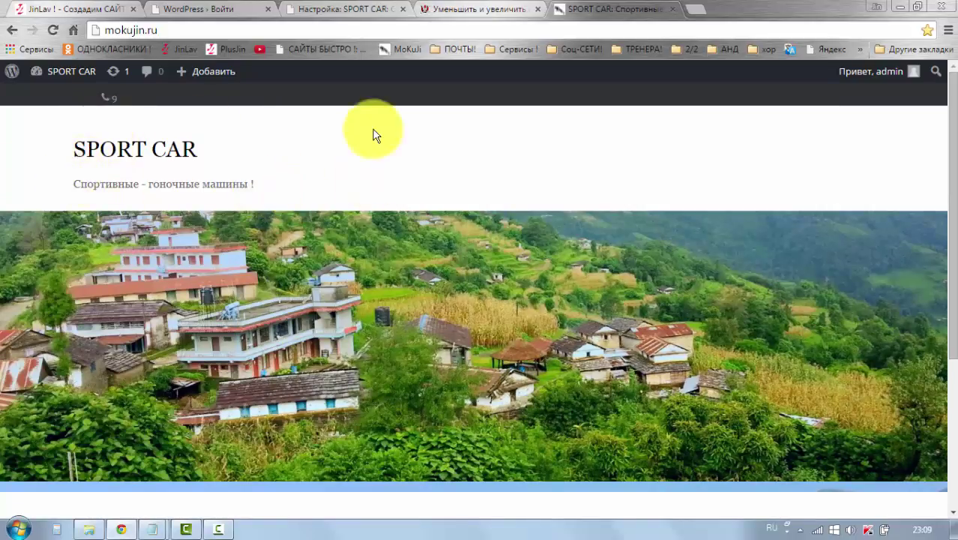
Return to the customizer and expand the Logo & Favicon section, checking the public site's header for the logo location
{"action": "left_click", "coordinate": [341, 12]}
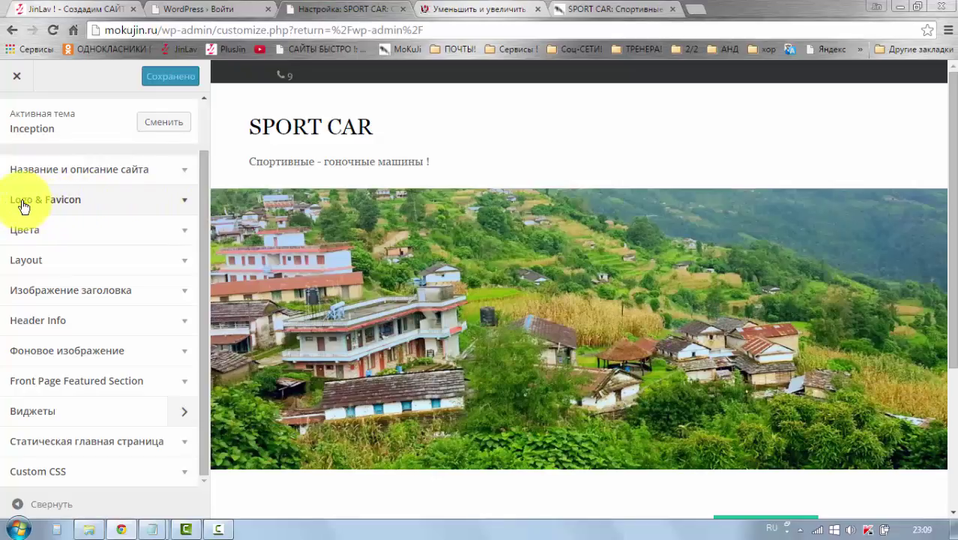
{"action": "left_click", "coordinate": [186, 204]}
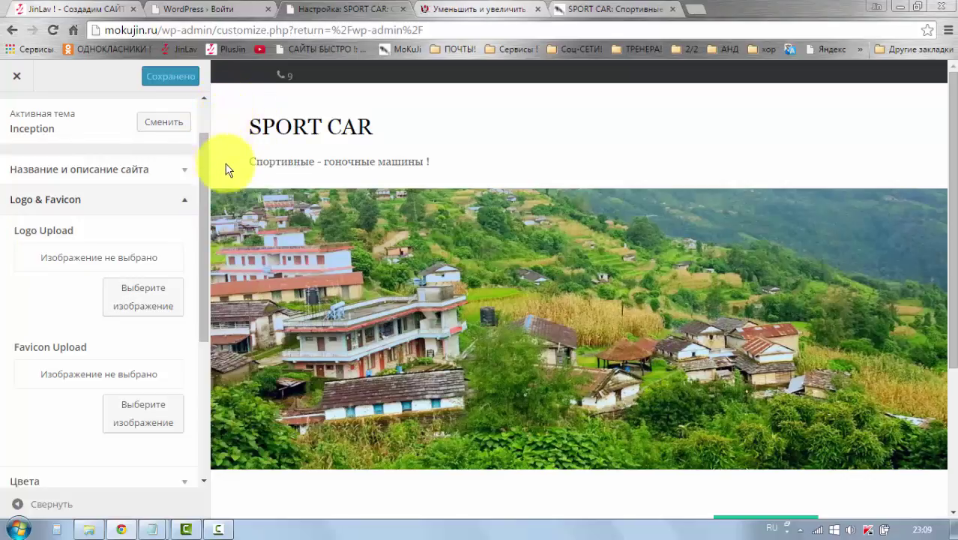
{"action": "left_click", "coordinate": [567, 14]}
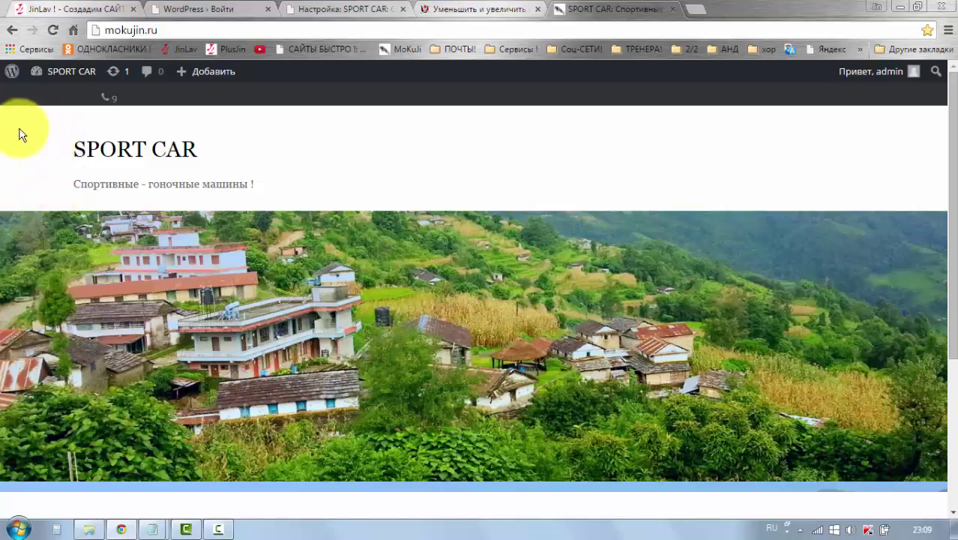
{"action": "left_click", "coordinate": [364, 9]}
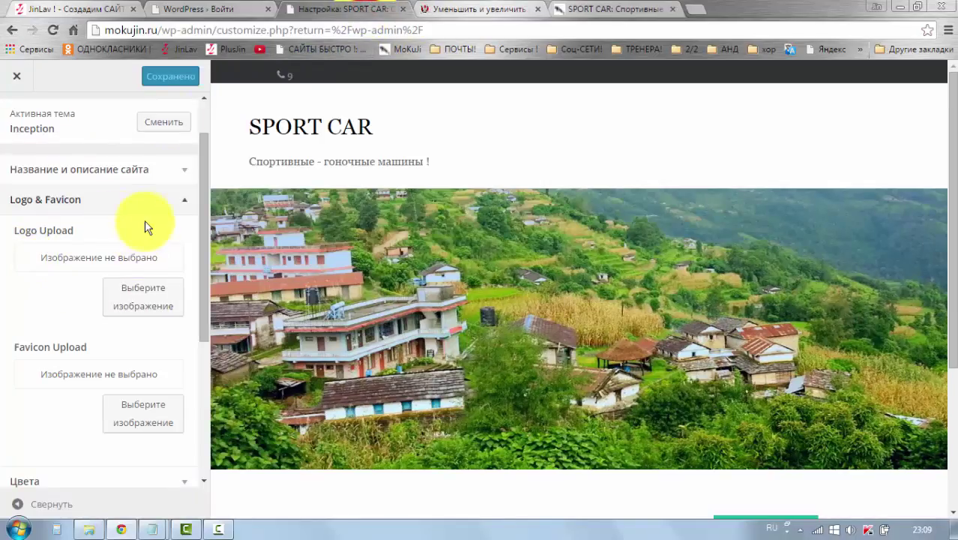
Upload the Jaguar image from the Загрузки folder, assign it as the site logo, and save and publish the change
{"action": "left_click", "coordinate": [125, 303]}
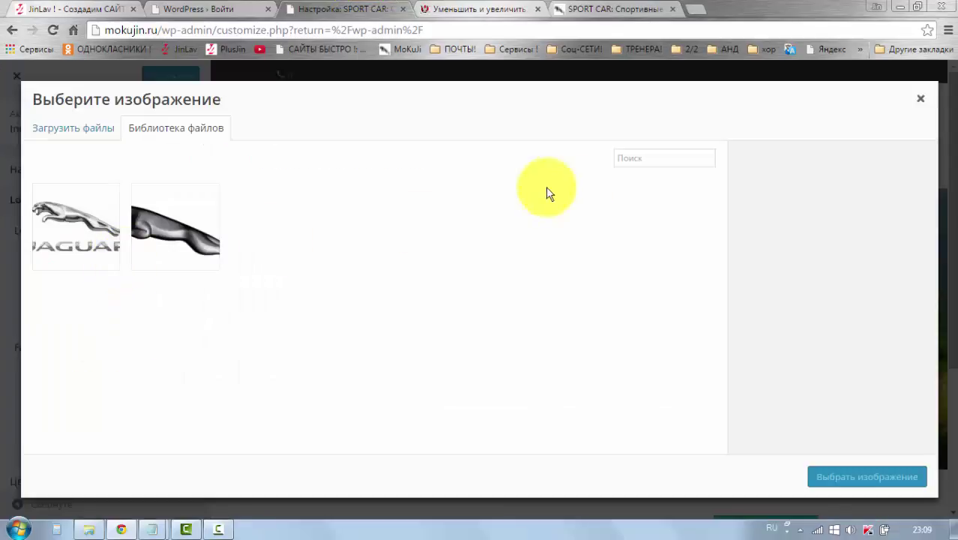
{"action": "left_click", "coordinate": [921, 98]}
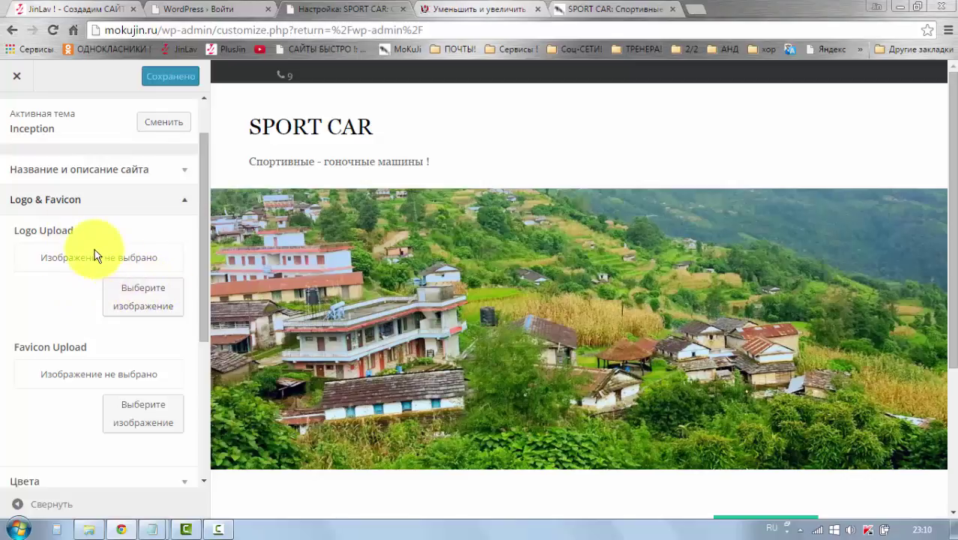
{"action": "left_click", "coordinate": [139, 295]}
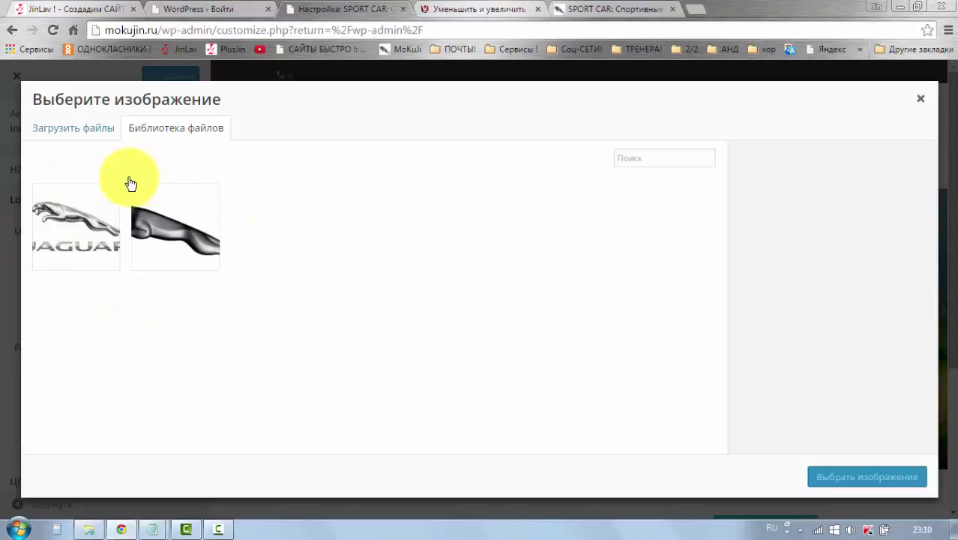
{"action": "left_click", "coordinate": [66, 129]}
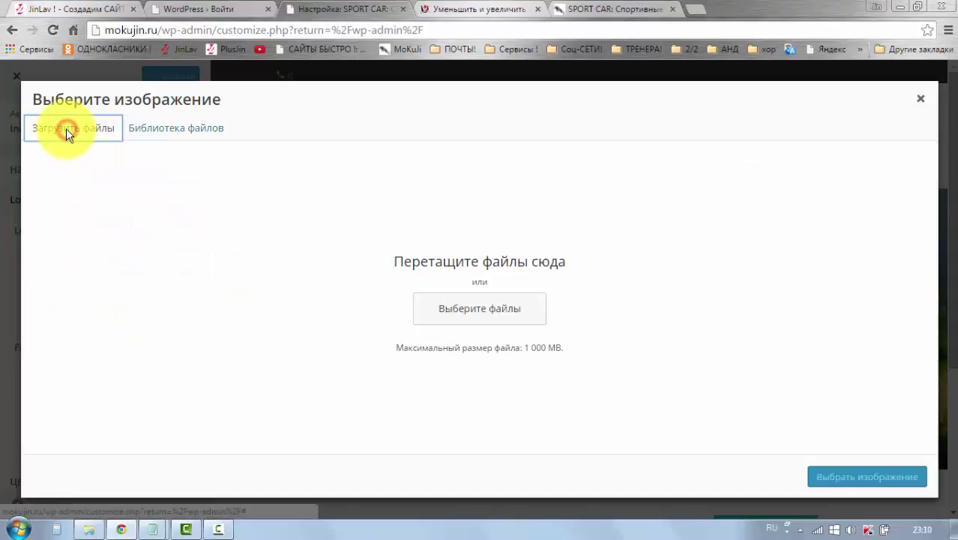
{"action": "left_click", "coordinate": [78, 129]}
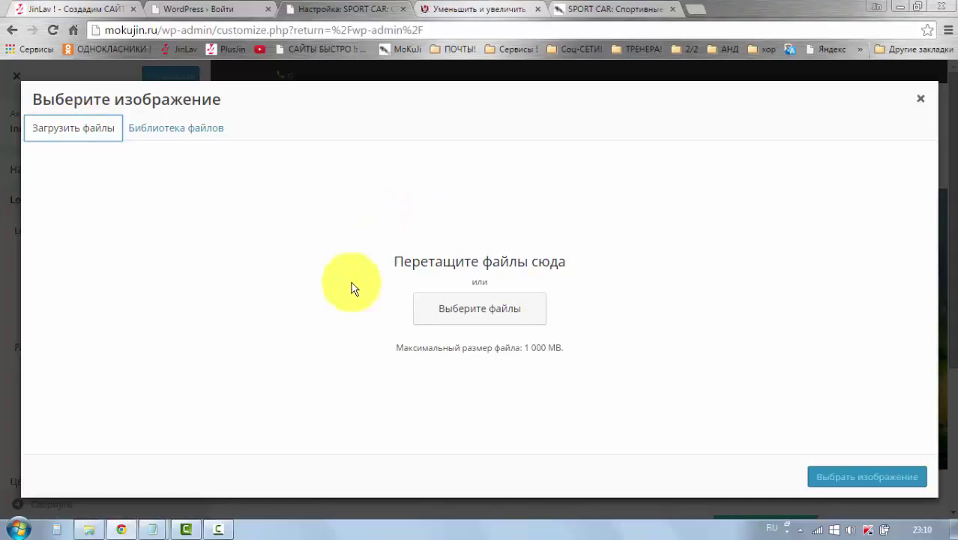
{"action": "left_click", "coordinate": [476, 315]}
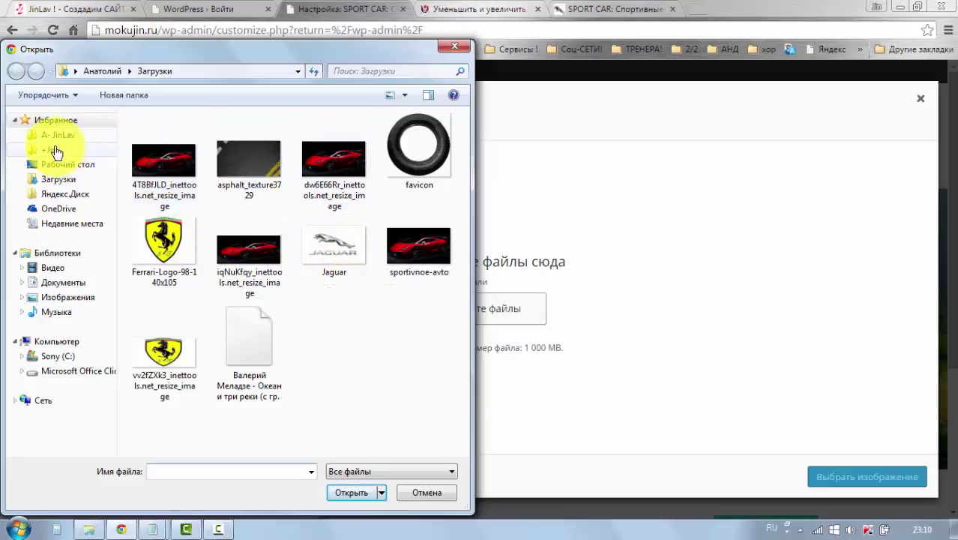
{"action": "left_click", "coordinate": [333, 250]}
{"action": "left_click", "coordinate": [354, 493]}
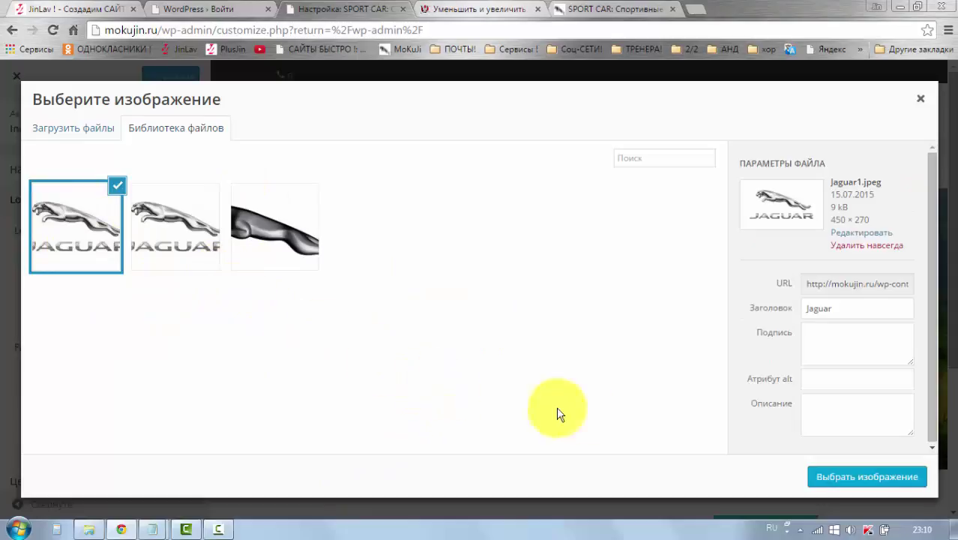
{"action": "left_click", "coordinate": [837, 484]}
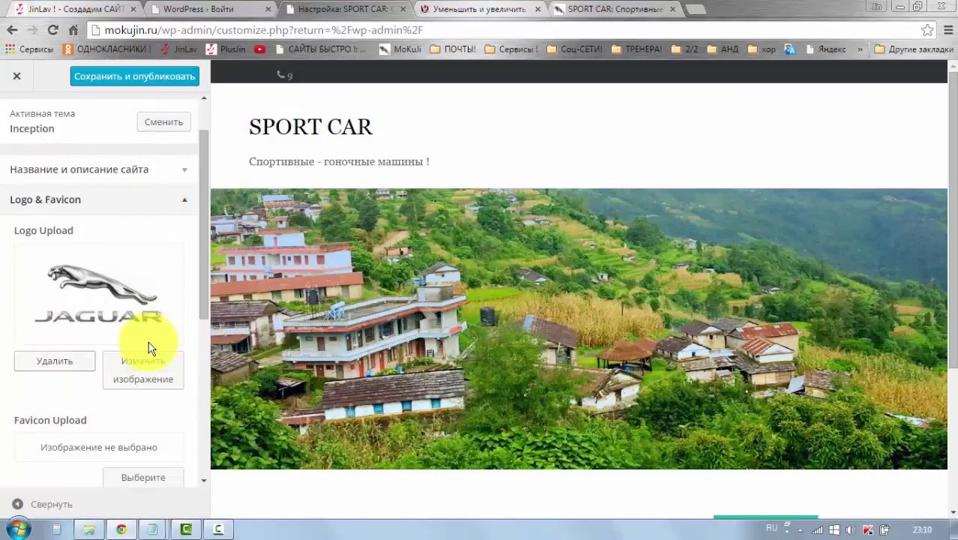
{"action": "left_click", "coordinate": [114, 84]}
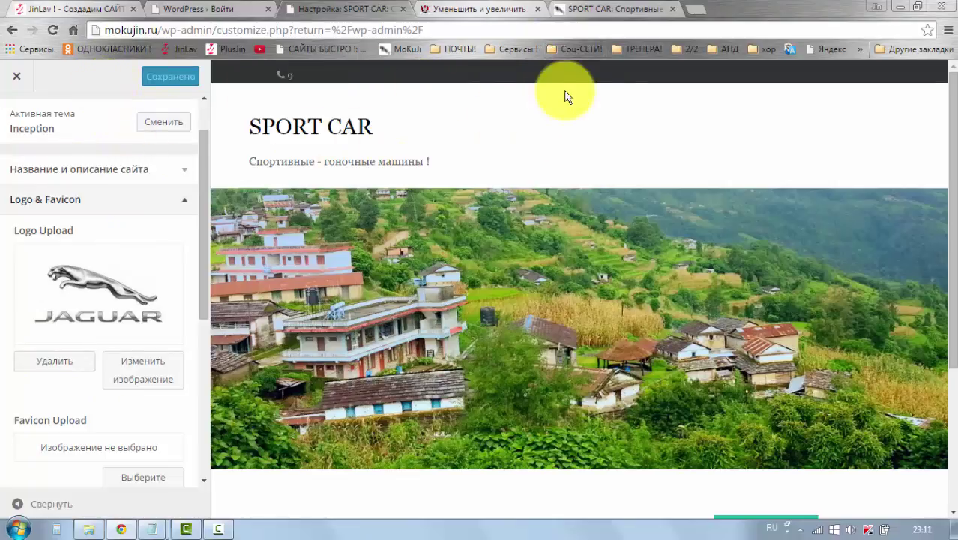
Reload the public mokujin.ru site and examine the logo's size and placement in the header
{"action": "left_click", "coordinate": [607, 16]}
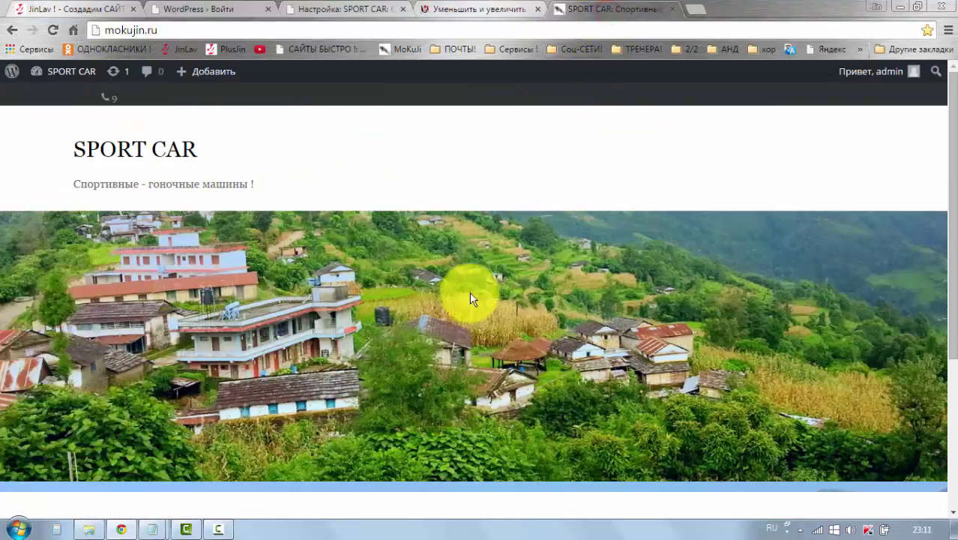
{"action": "scroll", "coordinate": [470, 298], "scroll_direction": "down", "scroll_amount": 3}
{"action": "scroll", "coordinate": [464, 317], "scroll_direction": "up", "scroll_amount": 3}
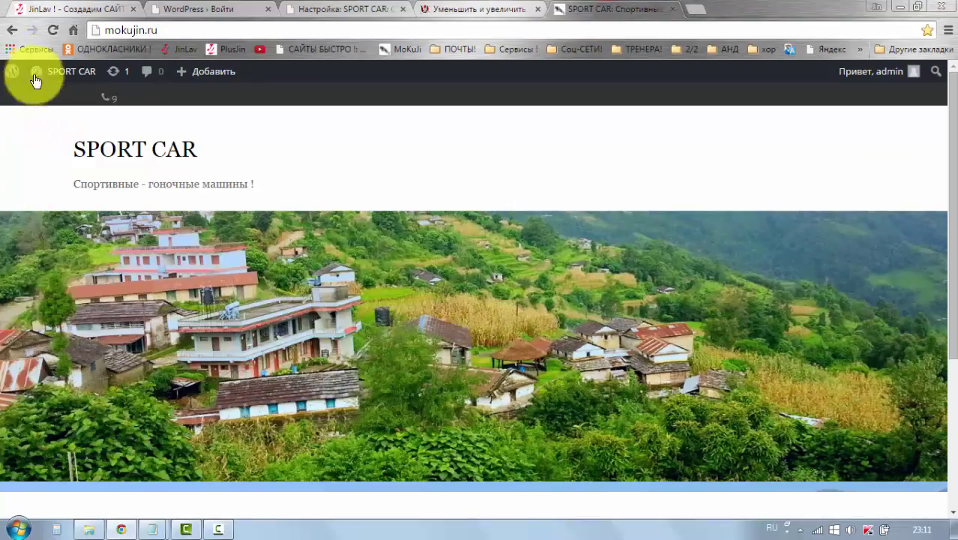
{"action": "left_click", "coordinate": [54, 28]}
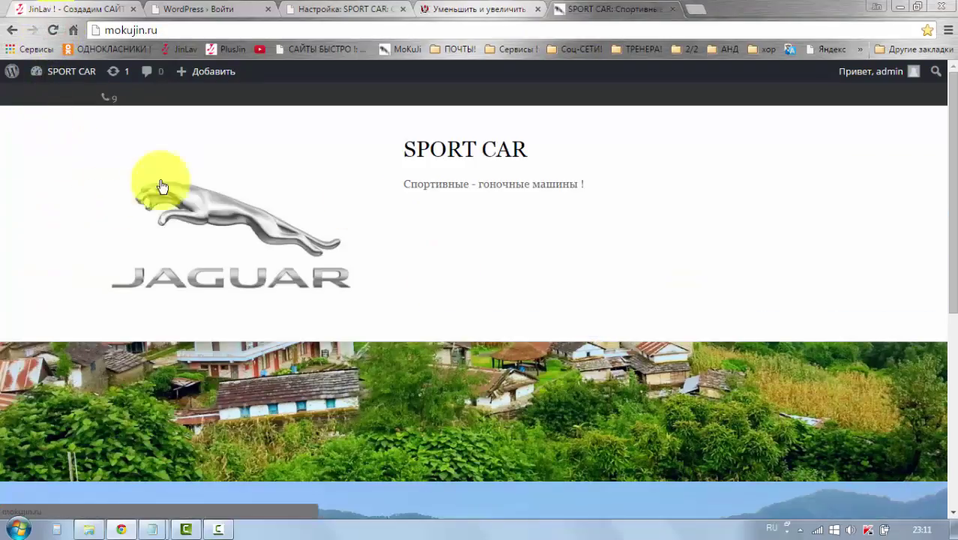
{"action": "scroll", "coordinate": [410, 332], "scroll_direction": "down", "scroll_amount": 1}
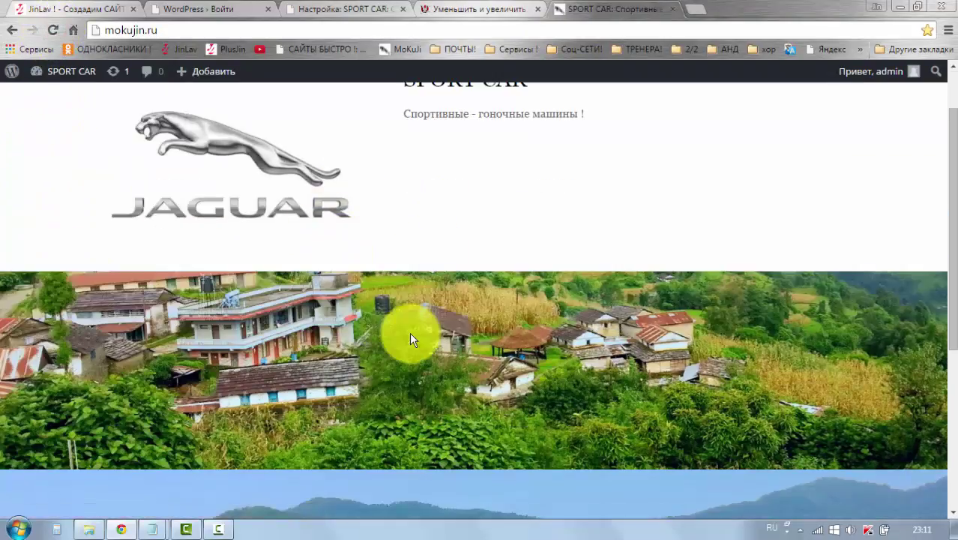
{"action": "scroll", "coordinate": [410, 332], "scroll_direction": "up", "scroll_amount": 1}
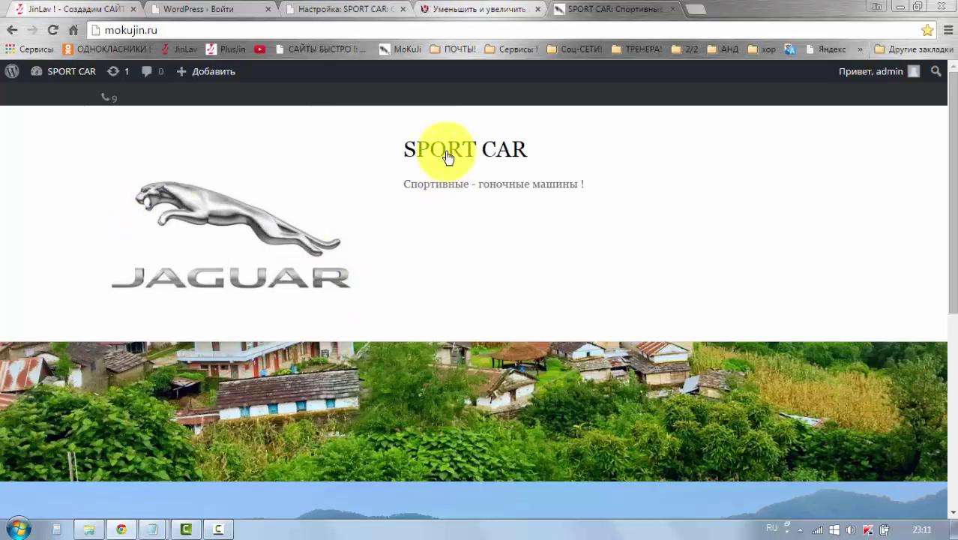
{"action": "scroll", "coordinate": [388, 302], "scroll_direction": "down", "scroll_amount": 2}
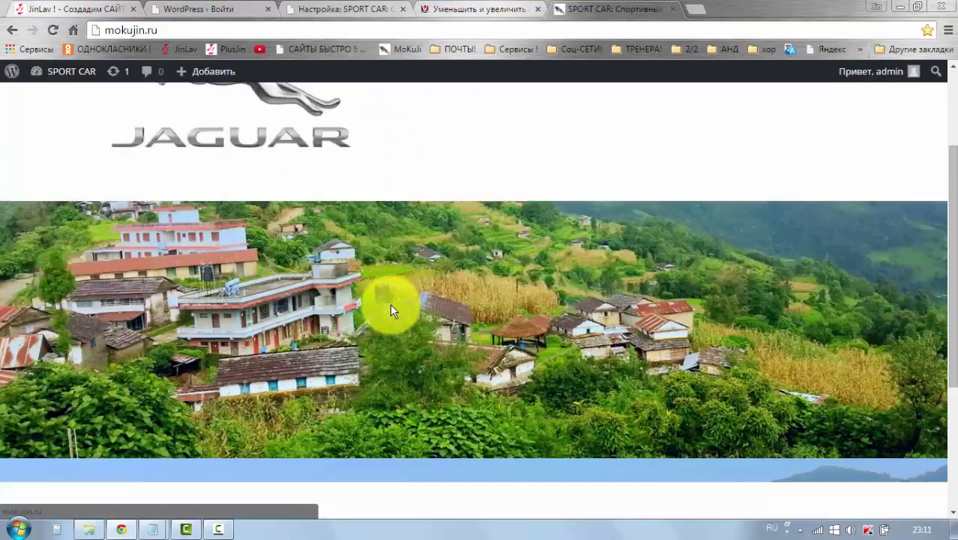
{"action": "scroll", "coordinate": [391, 307], "scroll_direction": "up", "scroll_amount": 2}
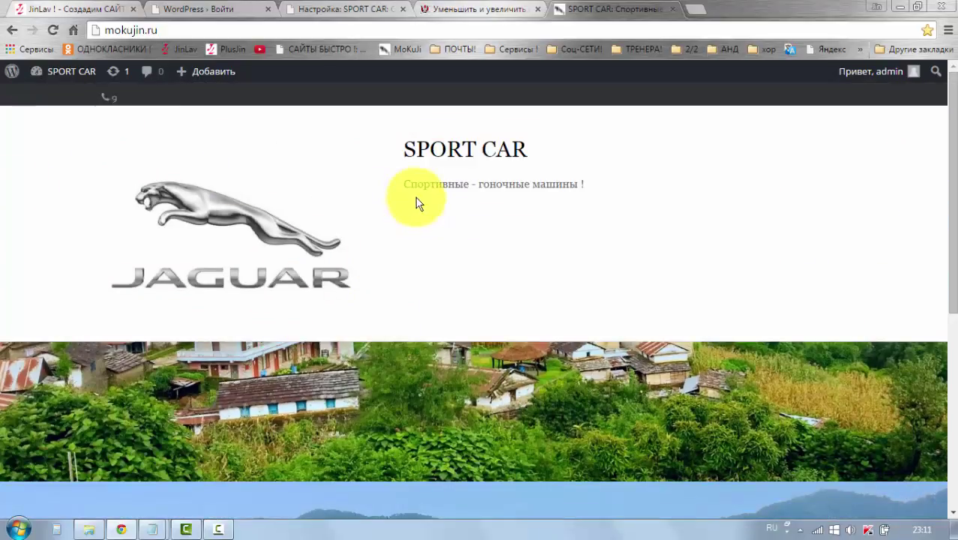
{"action": "scroll", "coordinate": [517, 259], "scroll_direction": "down", "scroll_amount": 1}
{"action": "scroll", "coordinate": [521, 278], "scroll_direction": "up", "scroll_amount": 1}
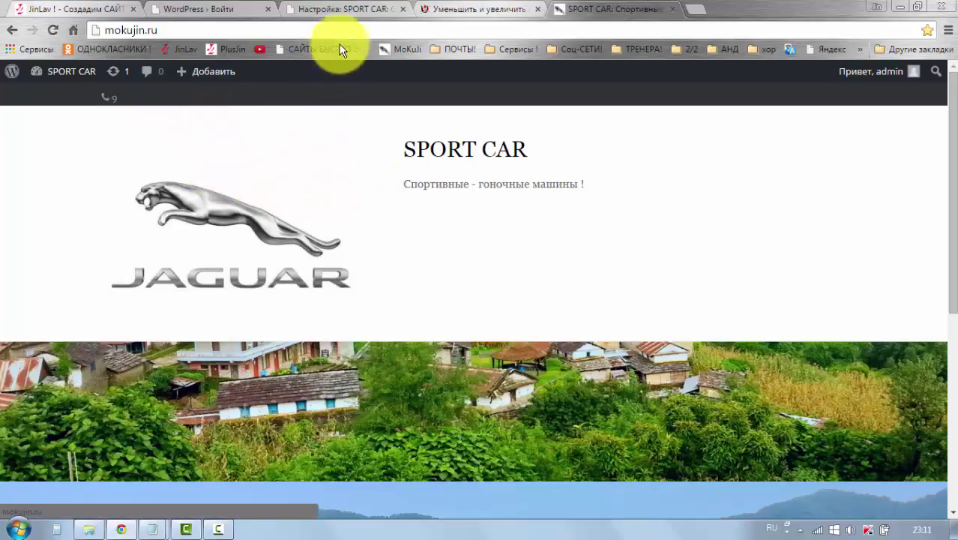
Return to the customizer, remove the Jaguar logo, and open the file upload view for a replacement logo
{"action": "left_click", "coordinate": [339, 10]}
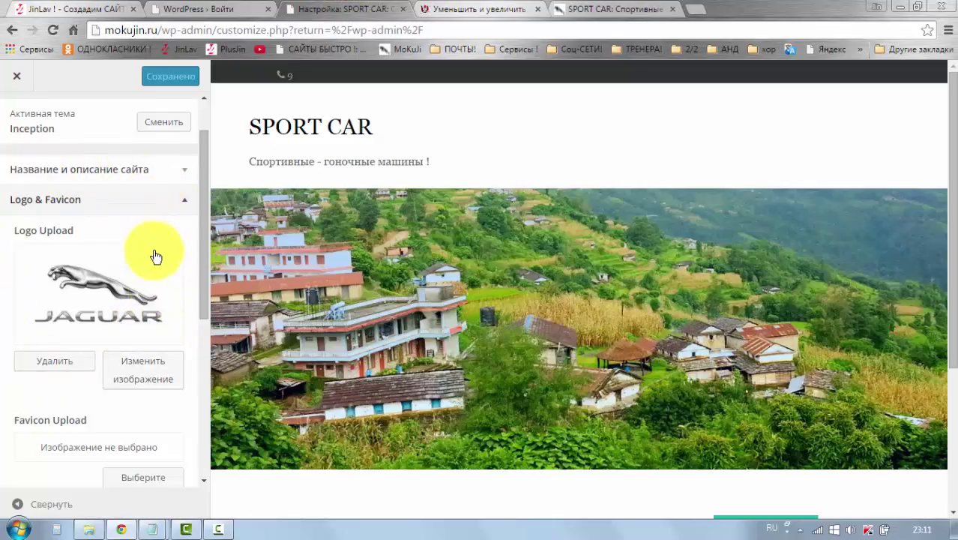
{"action": "scroll", "coordinate": [111, 321], "scroll_direction": "down", "scroll_amount": 1}
{"action": "scroll", "coordinate": [118, 317], "scroll_direction": "up", "scroll_amount": 1}
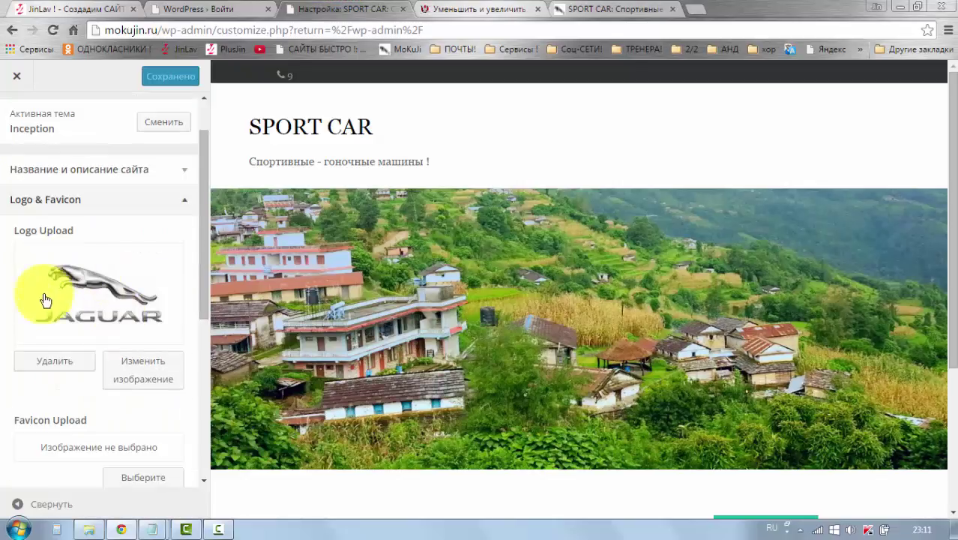
{"action": "left_click", "coordinate": [55, 363]}
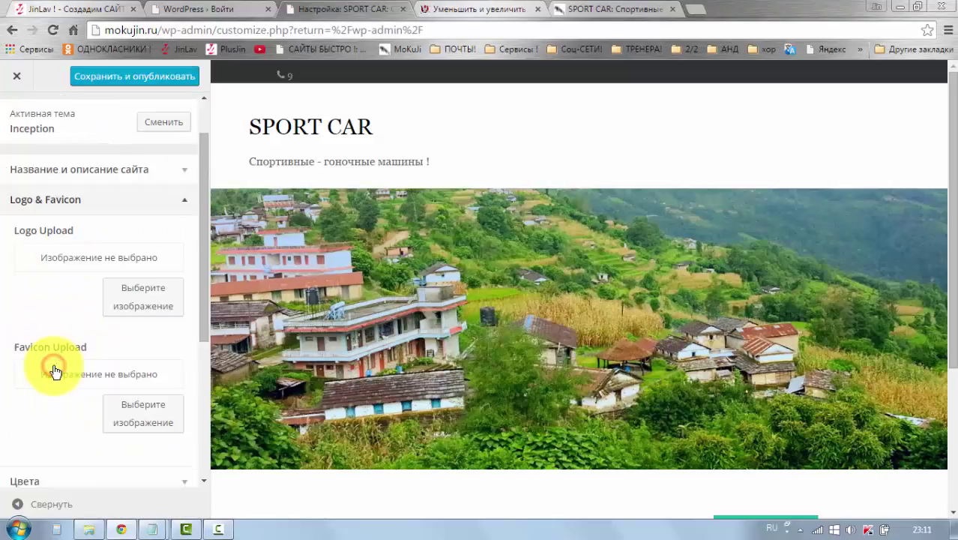
{"action": "left_click", "coordinate": [132, 300]}
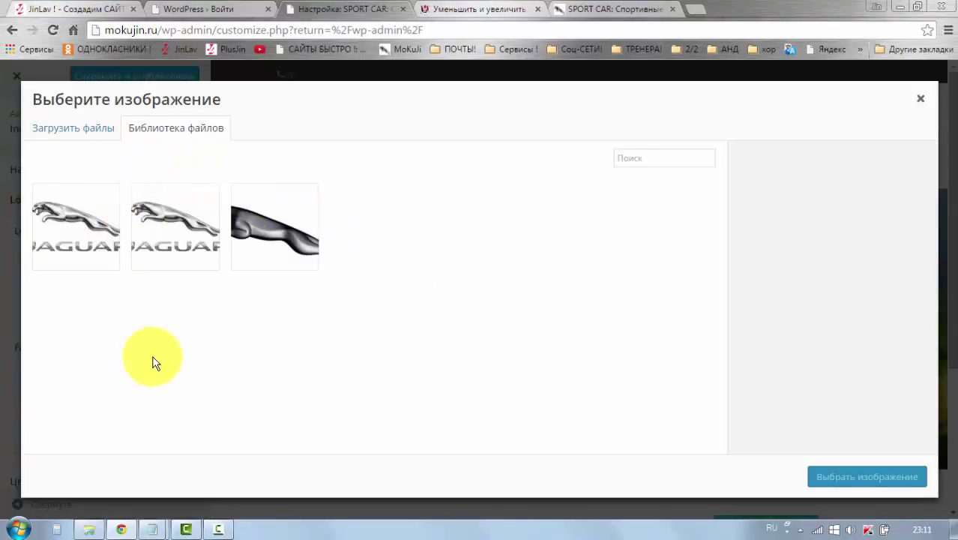
{"action": "left_click", "coordinate": [83, 132]}
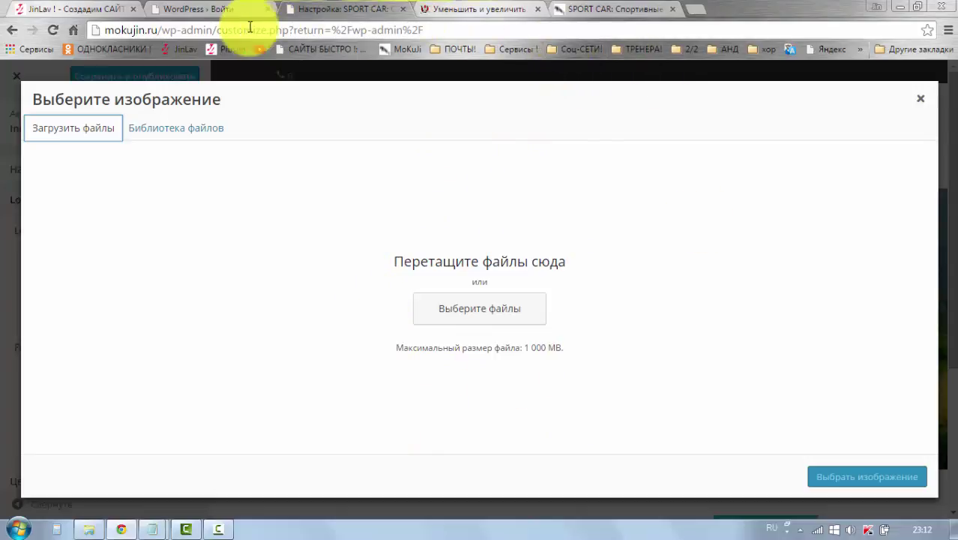
{"action": "left_click", "coordinate": [699, 7]}
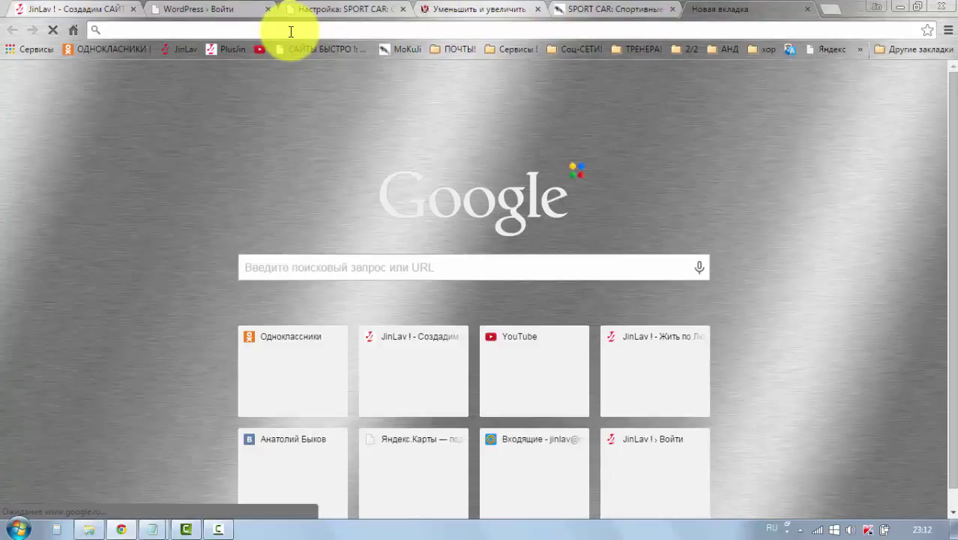
{"action": "left_click", "coordinate": [149, 30]}
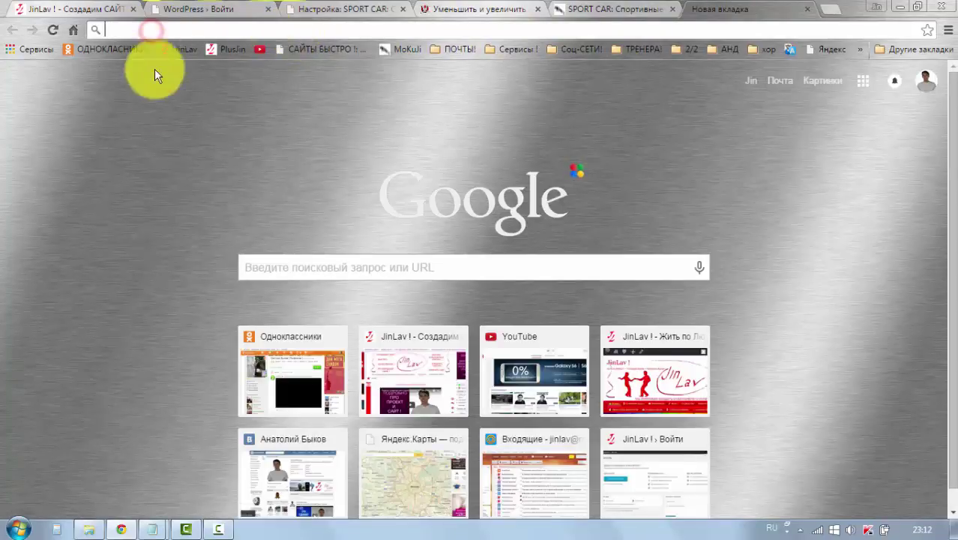
{"action": "mouse_move", "coordinate": [153, 528]}
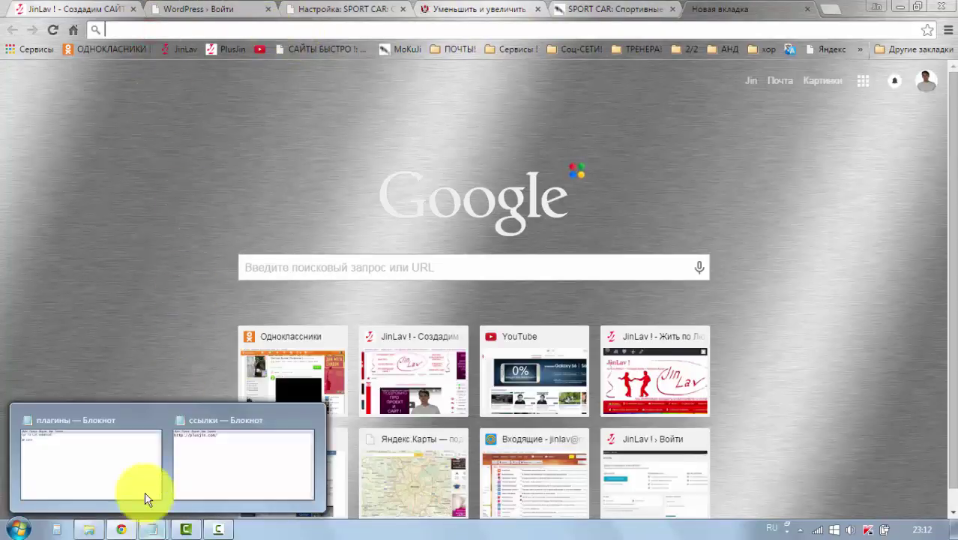
{"action": "left_click", "coordinate": [204, 486]}
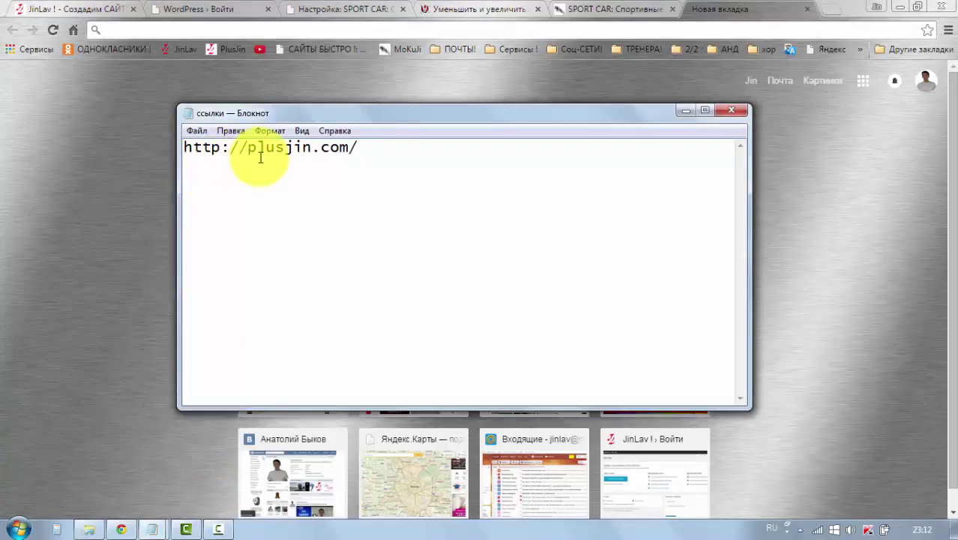
{"action": "left_click_drag", "start_coordinate": [365, 147], "coordinate": [196, 147]}
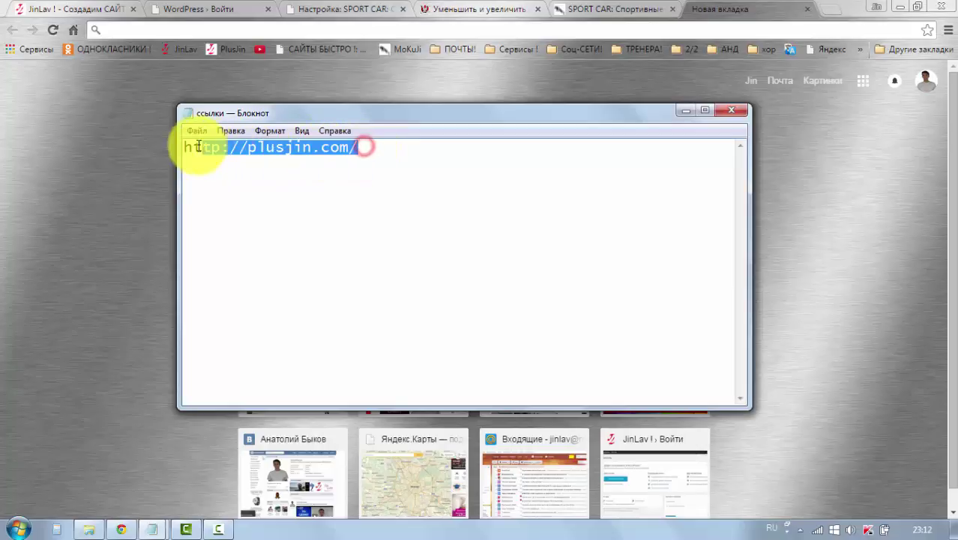
{"action": "right_click", "coordinate": [187, 147]}
{"action": "left_click", "coordinate": [252, 193]}
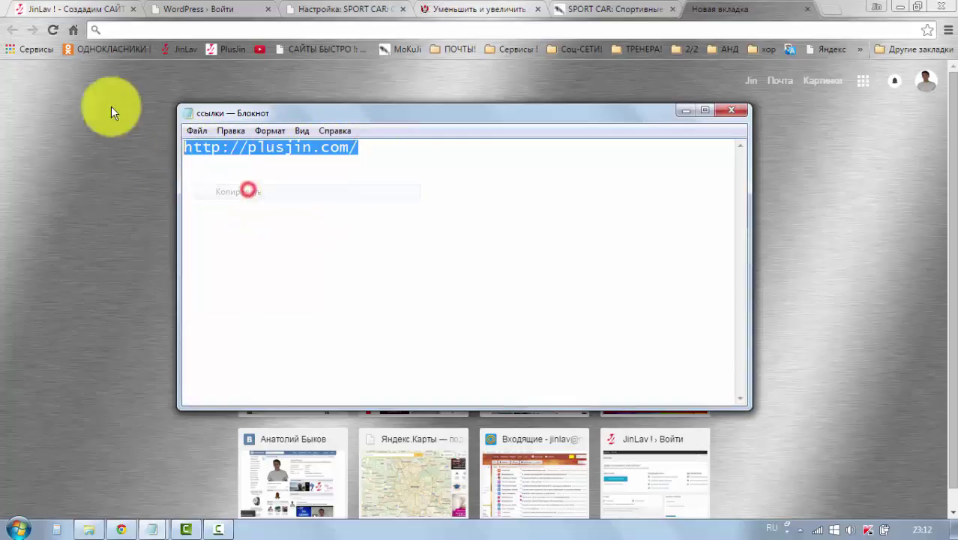
Load the copied plusjin.com address in the new browser tab
{"action": "left_click", "coordinate": [113, 34]}
{"action": "right_click", "coordinate": [114, 34]}
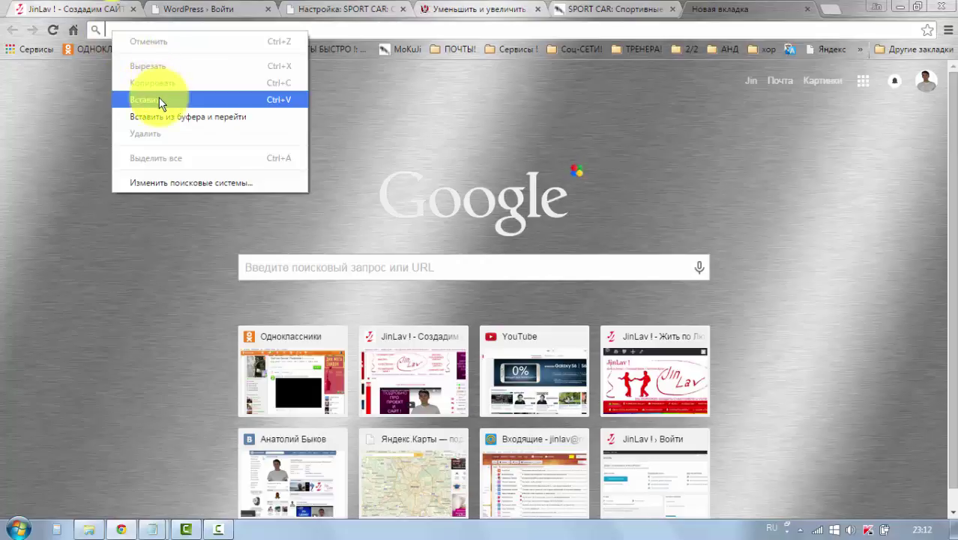
{"action": "left_click", "coordinate": [159, 98]}
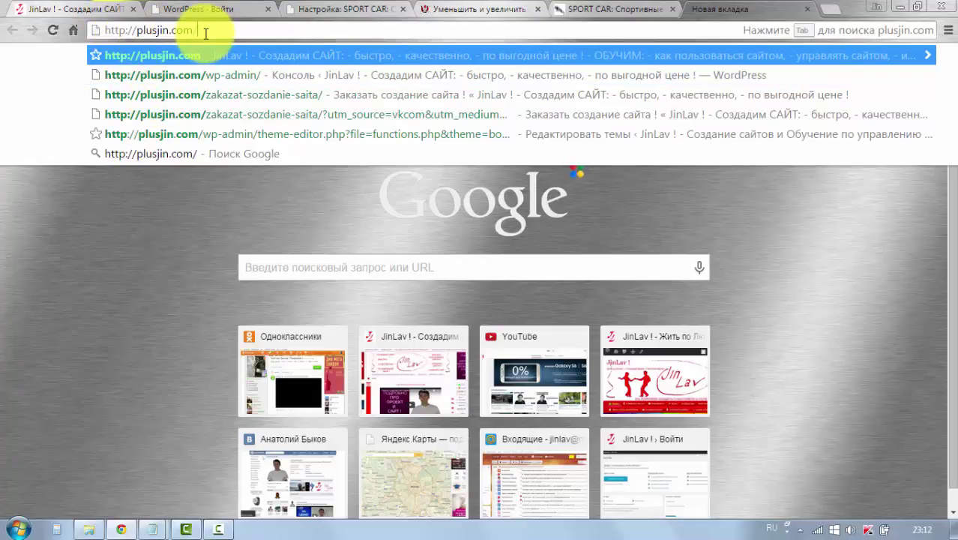
{"action": "left_click", "coordinate": [188, 55]}
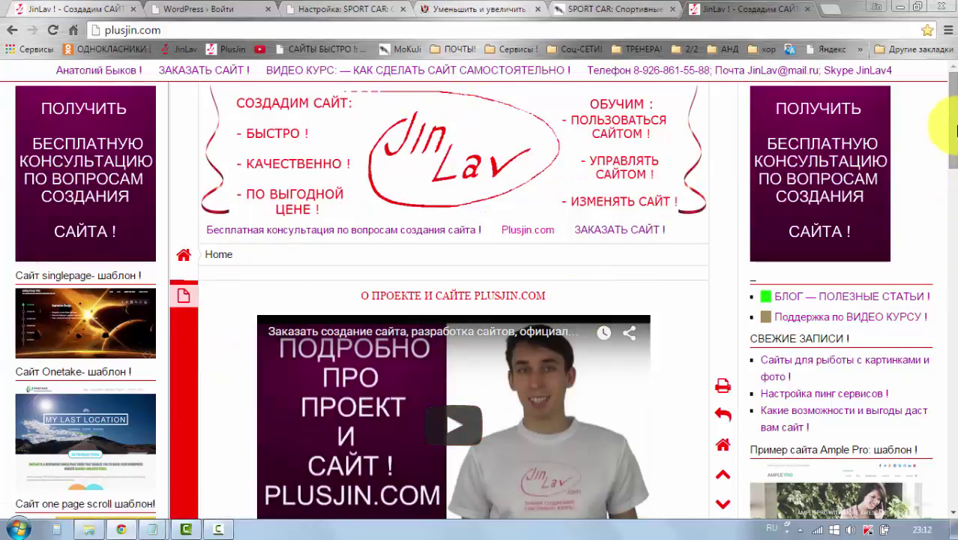
Find the article "Сайты для рыботы с картинками и фото !" under Поддержка по ВИДЕО КУРСУ and open its inettools.net photo resizing link
{"action": "left_click_drag", "start_coordinate": [954, 122], "coordinate": [954, 111]}
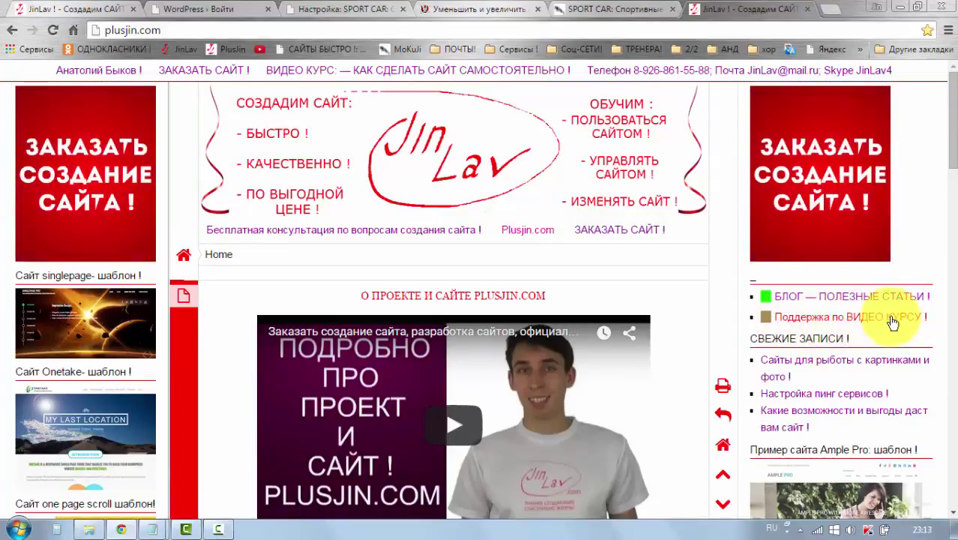
{"action": "left_click", "coordinate": [805, 317]}
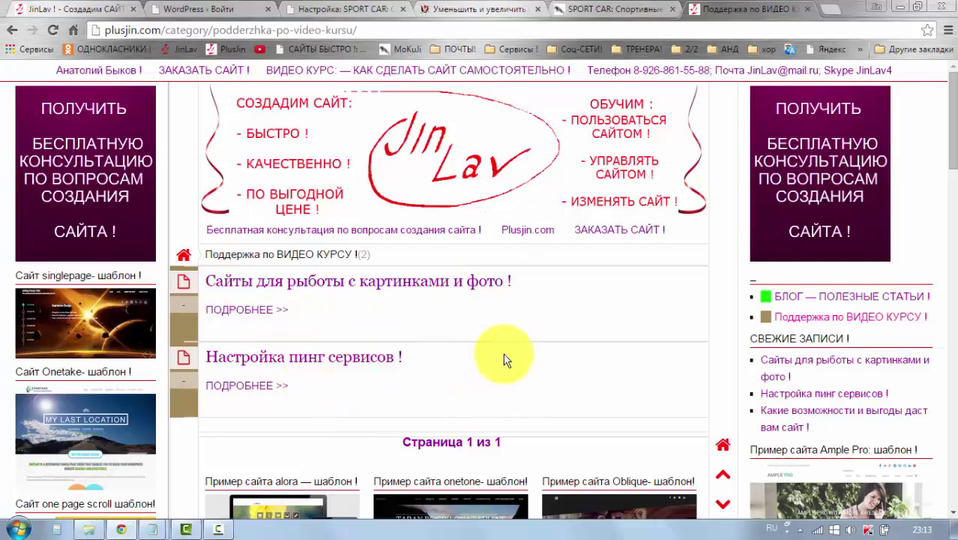
{"action": "scroll", "coordinate": [498, 355], "scroll_direction": "down", "scroll_amount": 1}
{"action": "scroll", "coordinate": [498, 356], "scroll_direction": "up", "scroll_amount": 1}
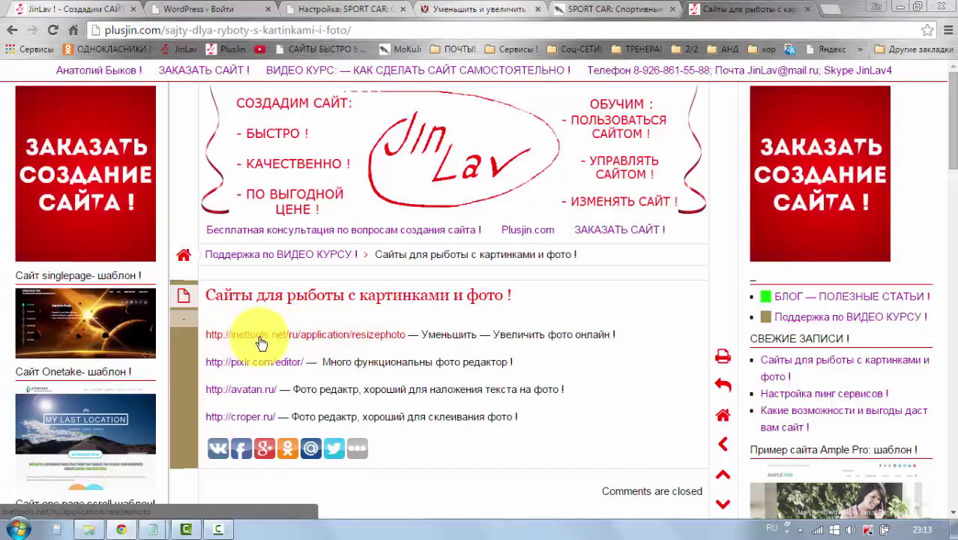
{"action": "left_click", "coordinate": [260, 342]}
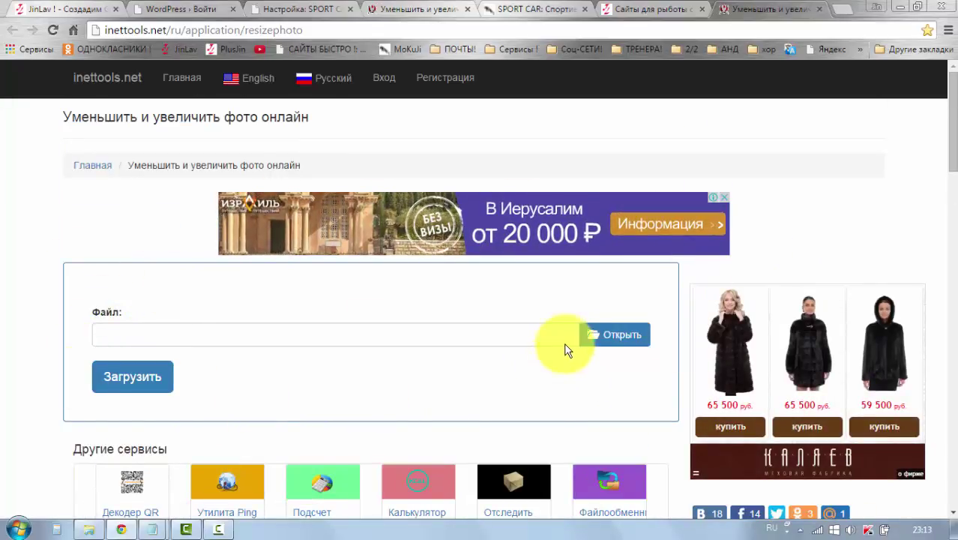
Upload Ferrari-Logo-98-140x105 from the Загрузки folder to the inettools.net photo resizer
{"action": "left_click", "coordinate": [605, 343]}
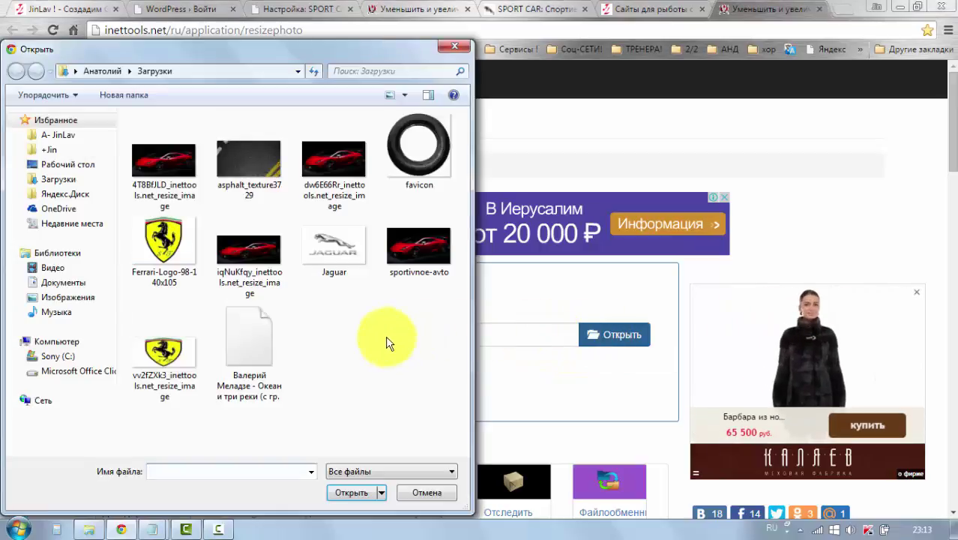
{"action": "left_click", "coordinate": [165, 250]}
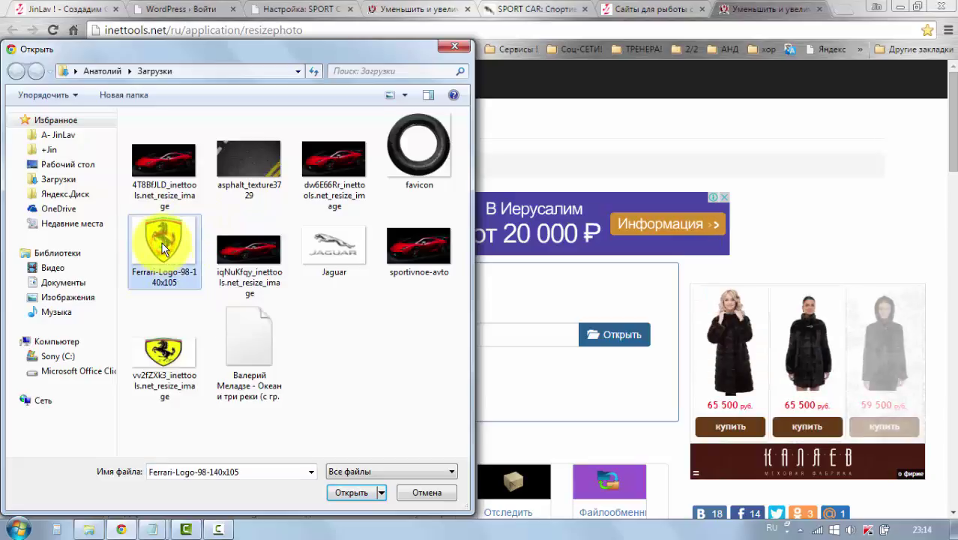
{"action": "left_click", "coordinate": [351, 492]}
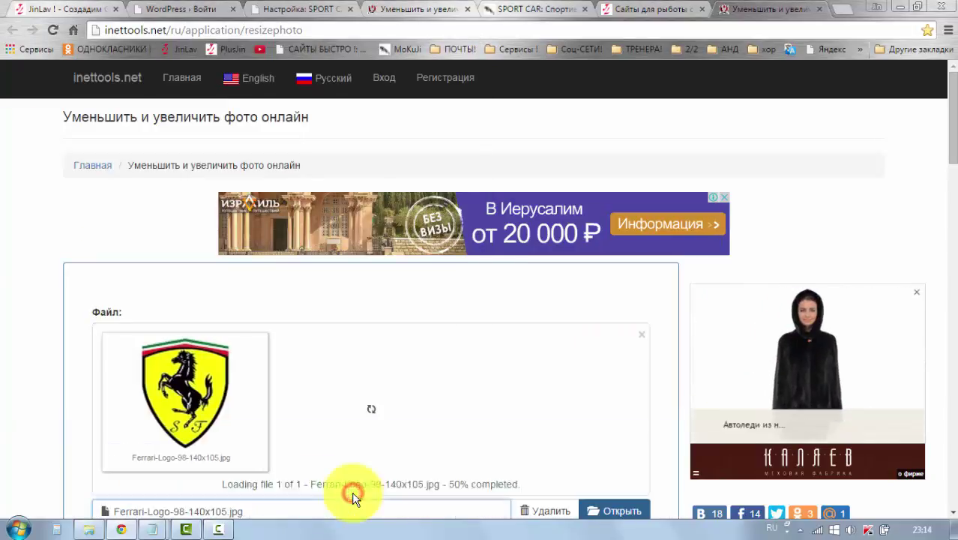
{"action": "scroll", "coordinate": [337, 399], "scroll_direction": "down", "scroll_amount": 2}
{"action": "scroll", "coordinate": [343, 399], "scroll_direction": "down", "scroll_amount": 1}
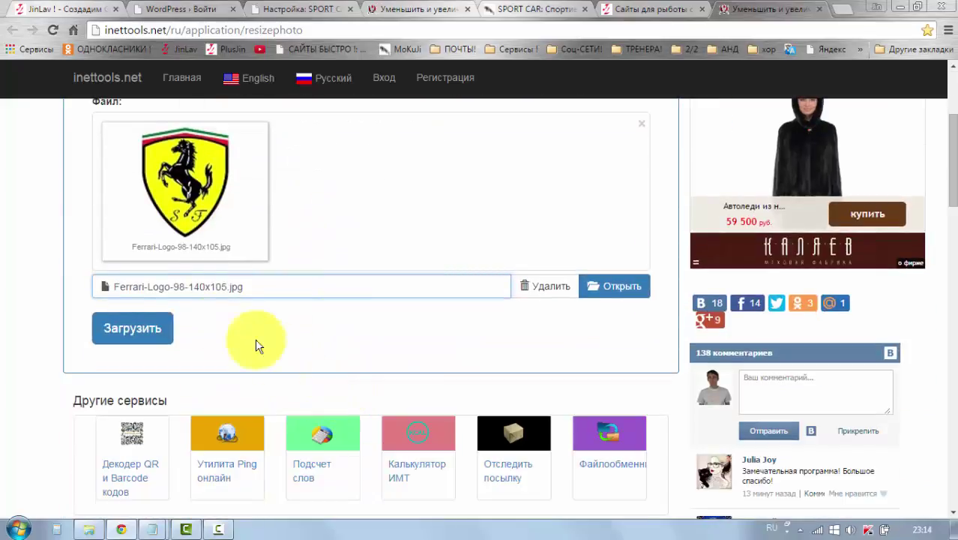
{"action": "left_click", "coordinate": [147, 334]}
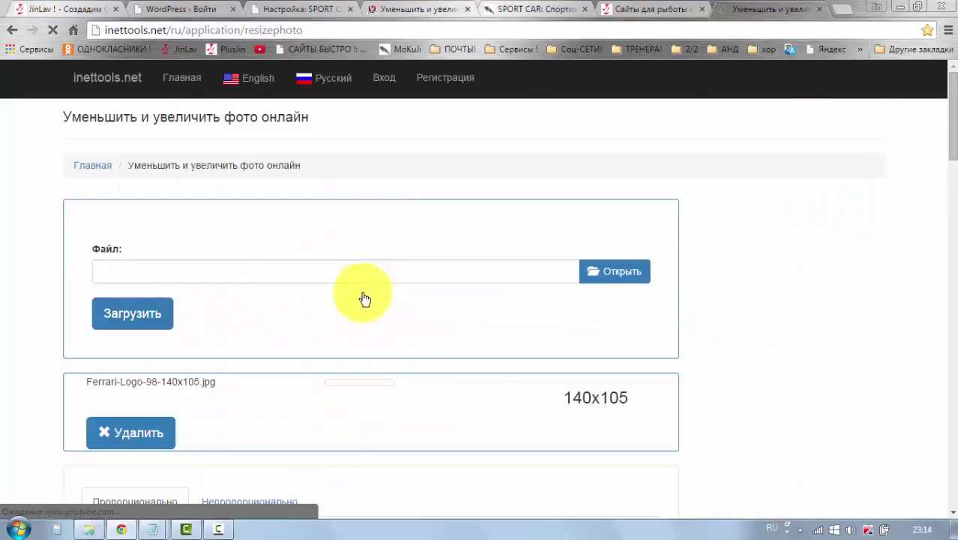
{"action": "scroll", "coordinate": [368, 326], "scroll_direction": "down", "scroll_amount": 5}
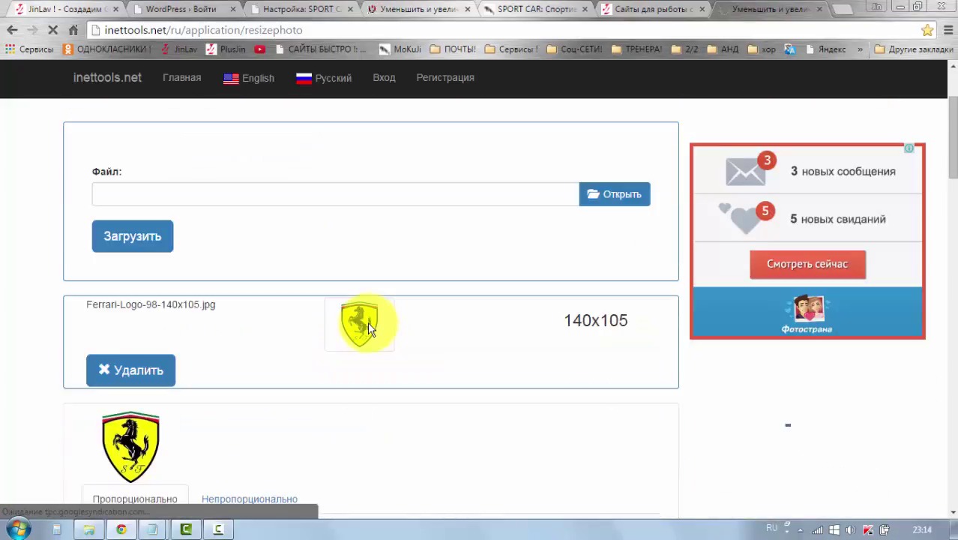
{"action": "scroll", "coordinate": [368, 329], "scroll_direction": "down", "scroll_amount": 1}
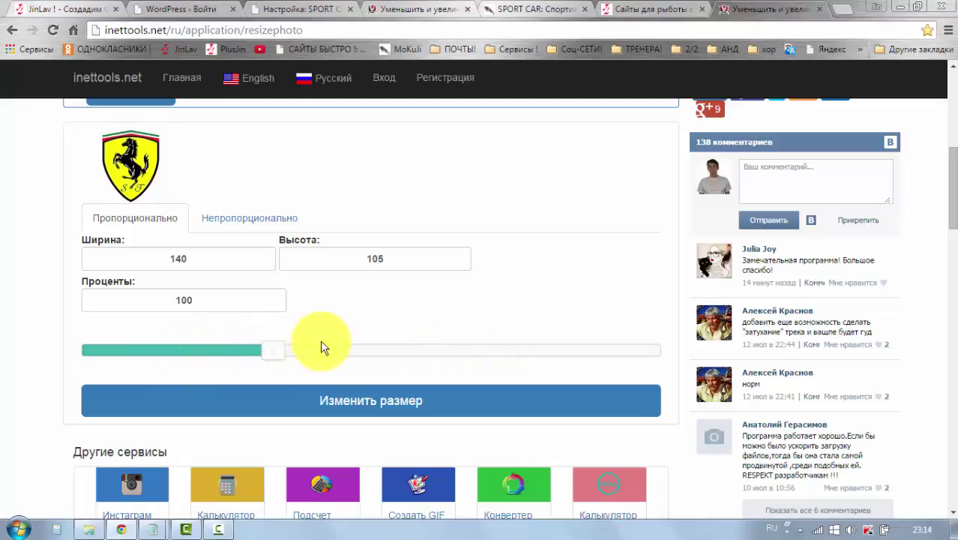
{"action": "left_click", "coordinate": [193, 298]}
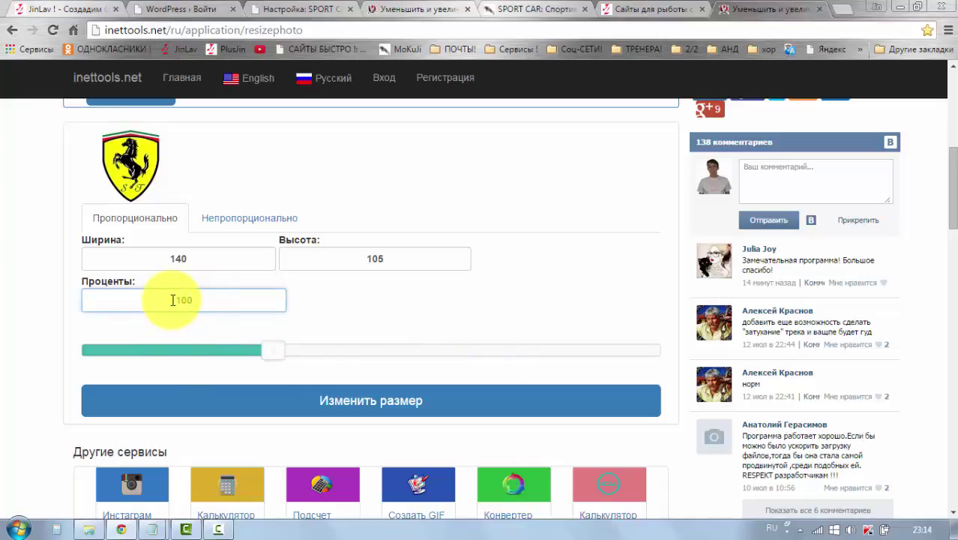
{"action": "left_click", "coordinate": [172, 300]}
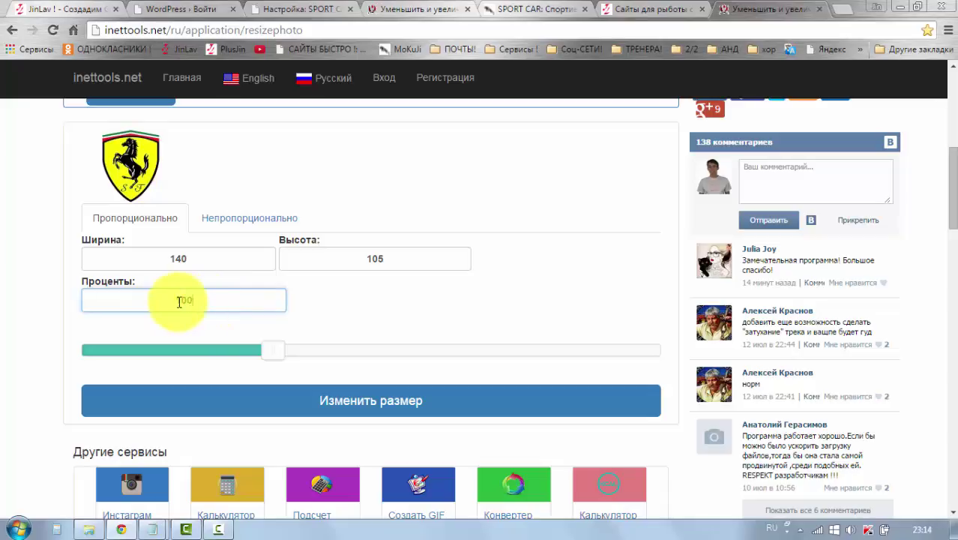
{"action": "left_click", "coordinate": [200, 301]}
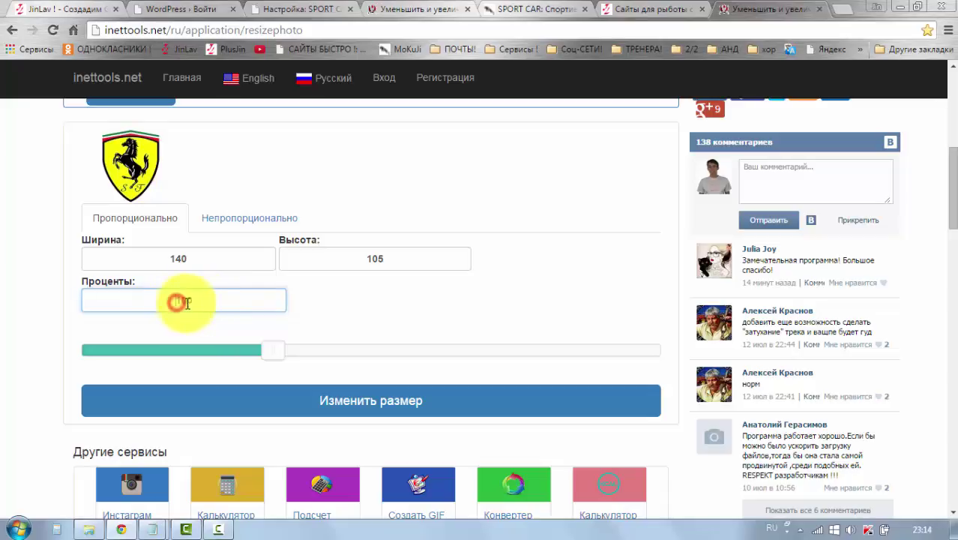
{"action": "left_click", "coordinate": [199, 299]}
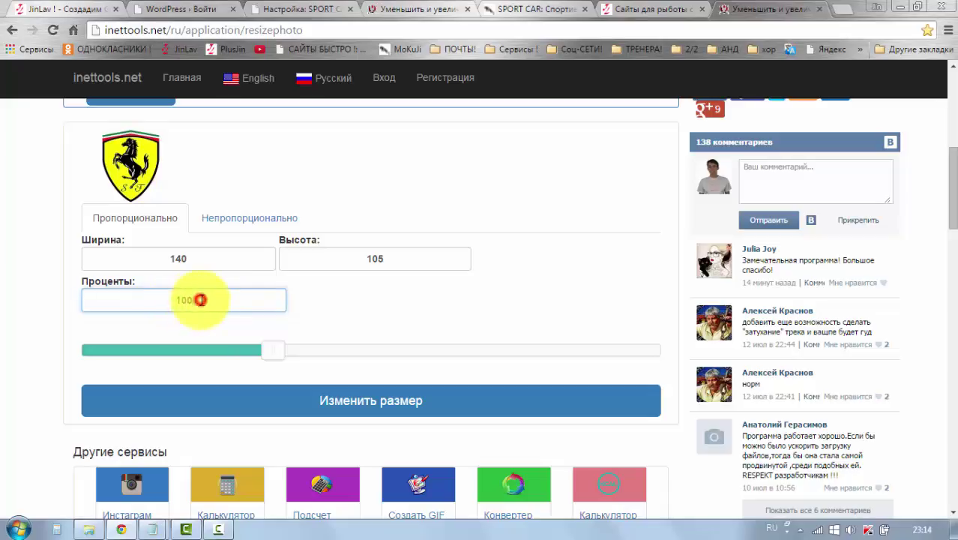
{"action": "left_click", "coordinate": [190, 260]}
{"action": "left_click", "coordinate": [171, 257]}
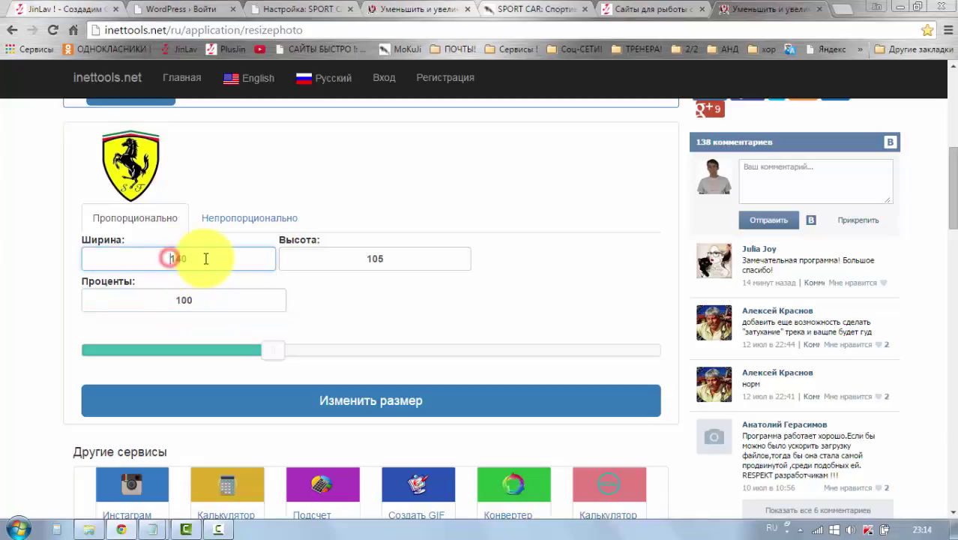
{"action": "left_click", "coordinate": [384, 255]}
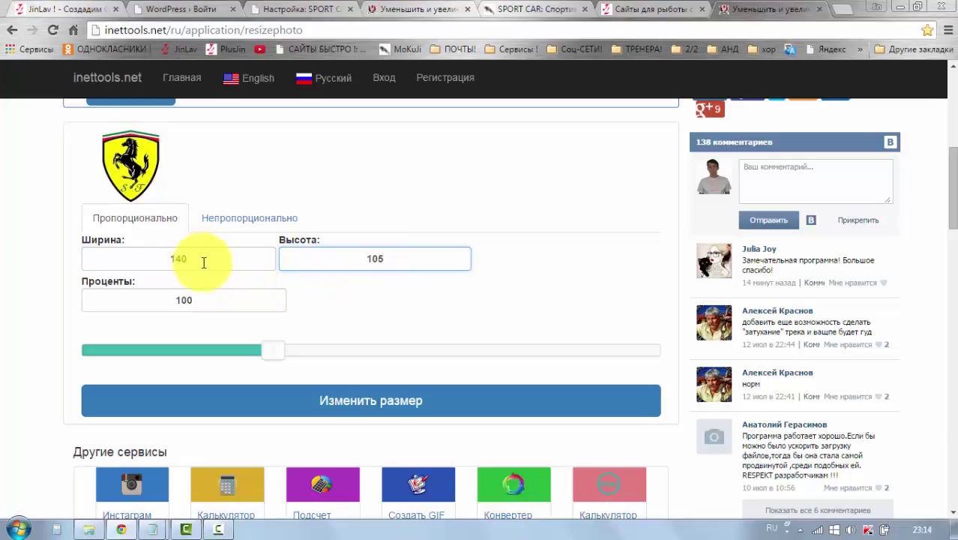
{"action": "left_click", "coordinate": [171, 258]}
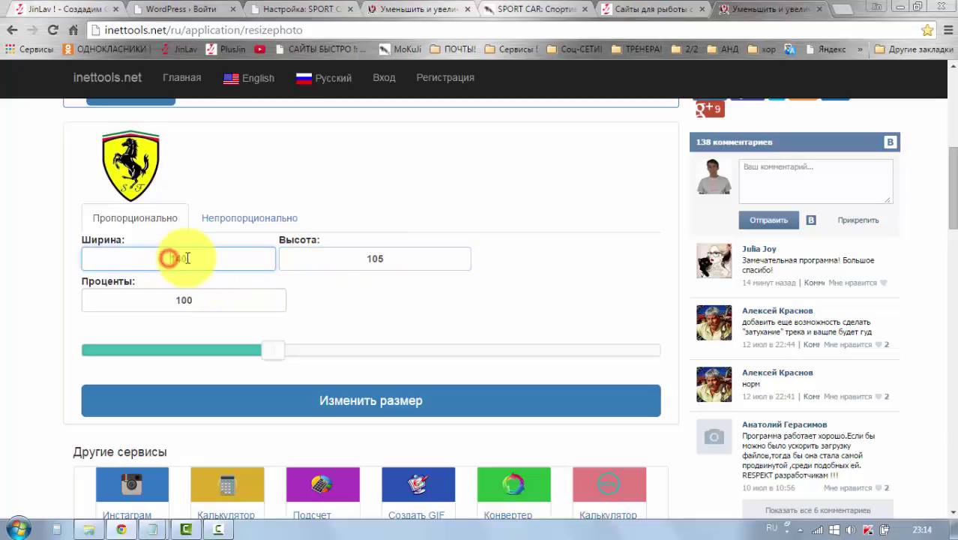
{"action": "left_click", "coordinate": [382, 262]}
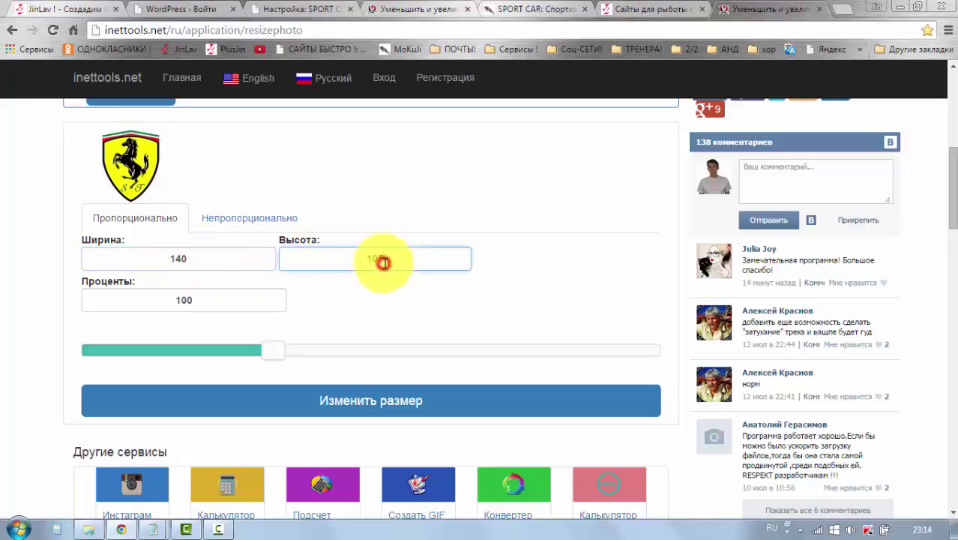
{"action": "left_click", "coordinate": [192, 259]}
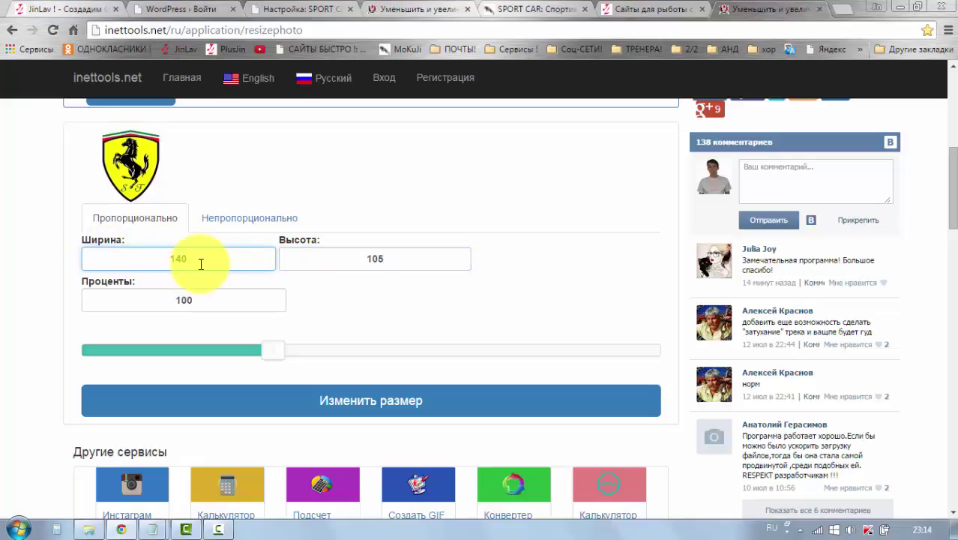
Set the Ferrari logo's height to 65 with the width kept at 140, and resize the image
{"action": "left_click_drag", "start_coordinate": [384, 259], "coordinate": [365, 259]}
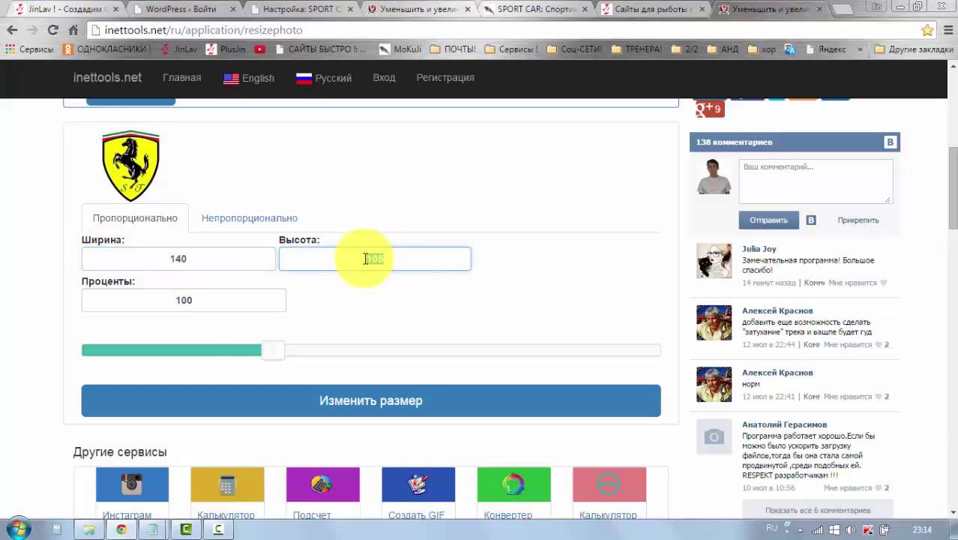
{"action": "left_click", "coordinate": [384, 302]}
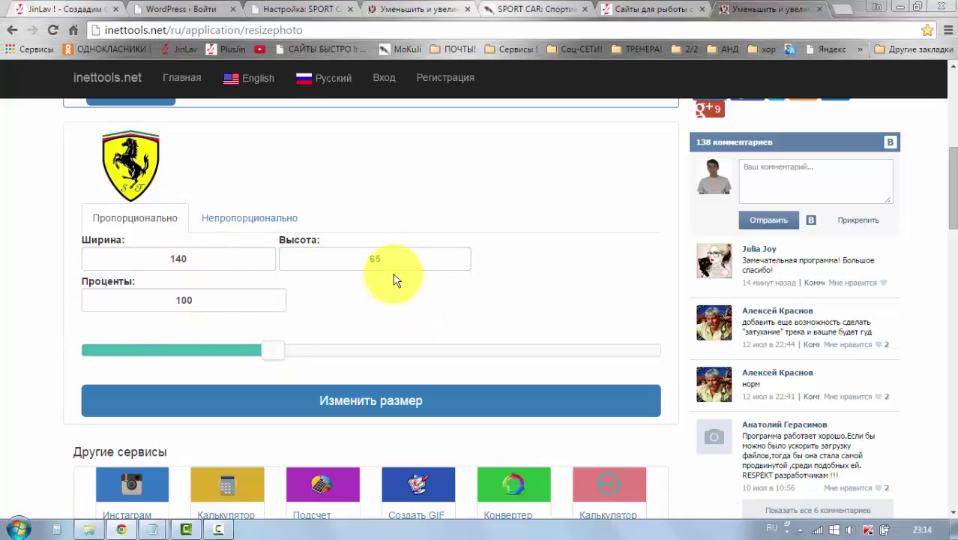
{"action": "left_click", "coordinate": [379, 401]}
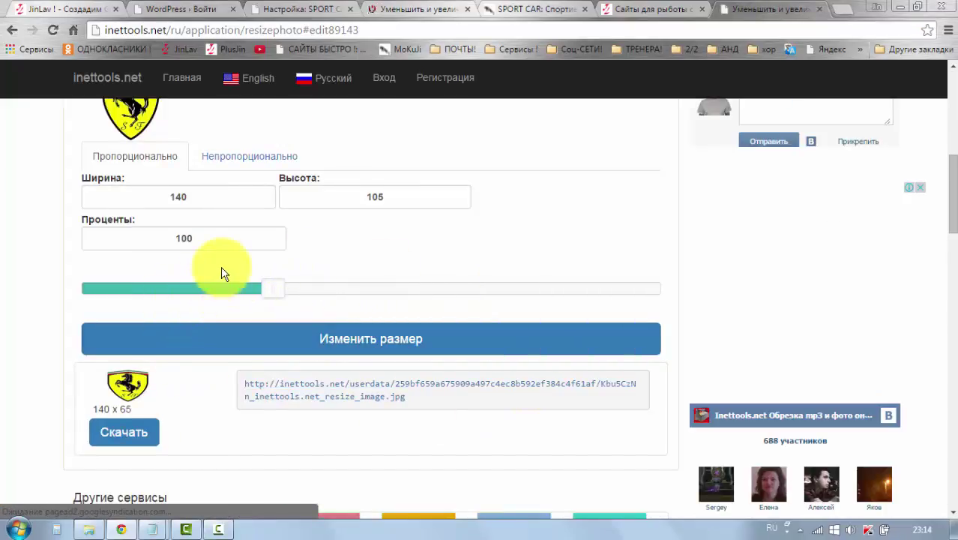
Download the resized 140 x 65 Ferrari logo and dismiss the browser's download notice
{"action": "scroll", "coordinate": [223, 268], "scroll_direction": "down", "scroll_amount": 1}
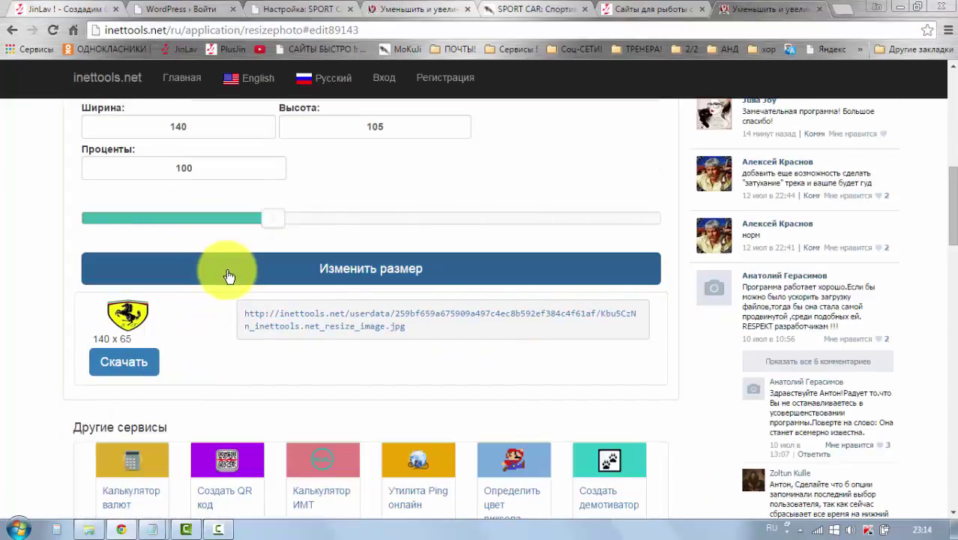
{"action": "left_click", "coordinate": [120, 370]}
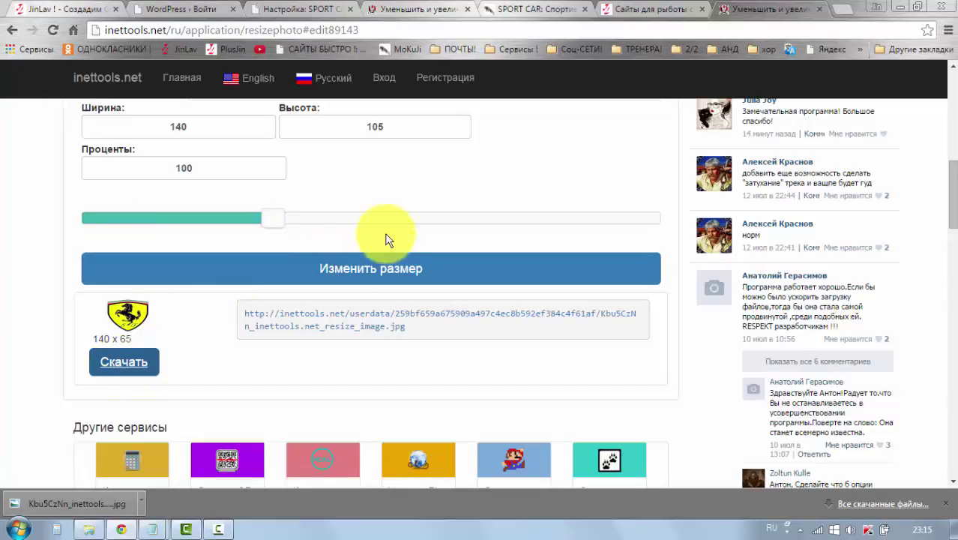
{"action": "left_click", "coordinate": [945, 502]}
Close the image chooser in the site customizer and look at the logo's size on the SPORT CAR site
{"action": "left_click", "coordinate": [303, 10]}
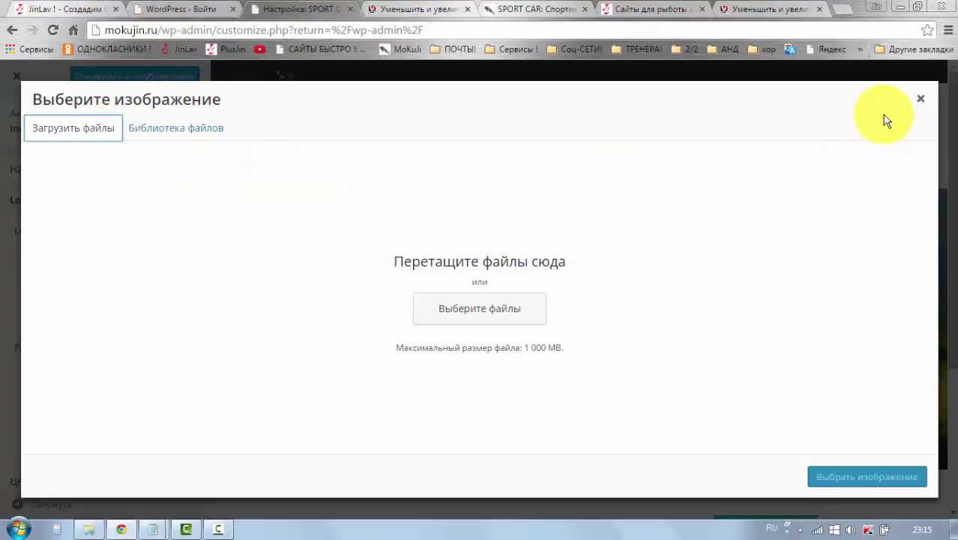
{"action": "left_click", "coordinate": [922, 100]}
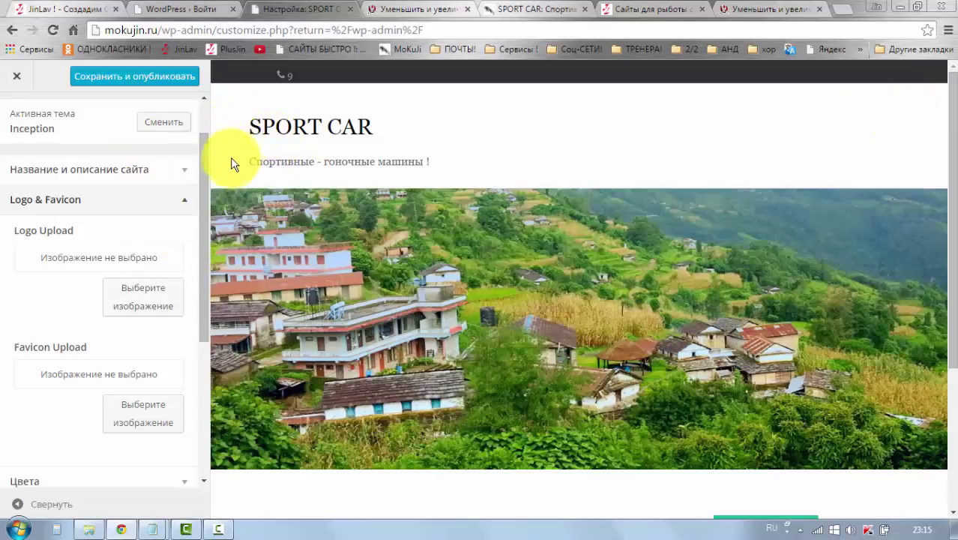
{"action": "left_click", "coordinate": [508, 10]}
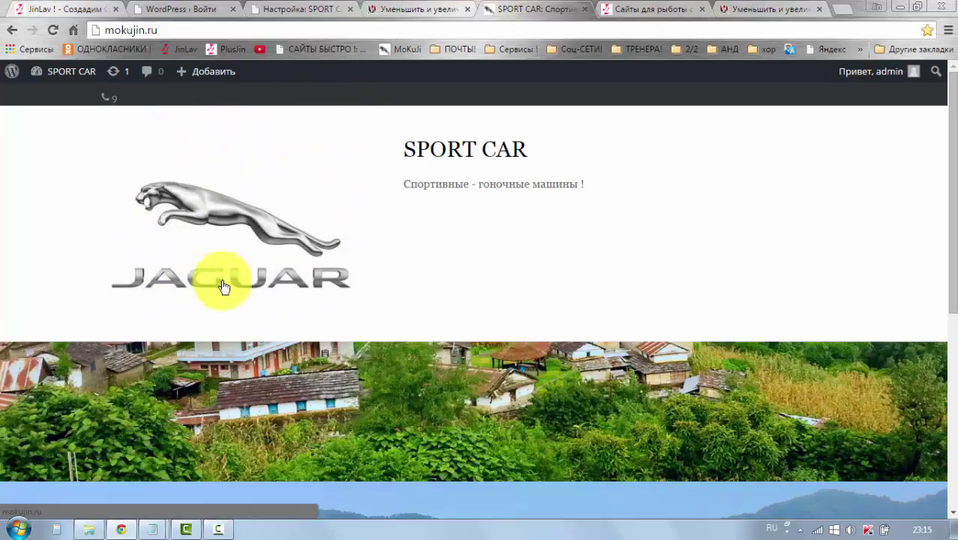
Return to the customizer, browse for a logo file to upload, and rename Kbu5CzNn_inettools.net_resize_image to gvy
{"action": "left_click", "coordinate": [296, 9]}
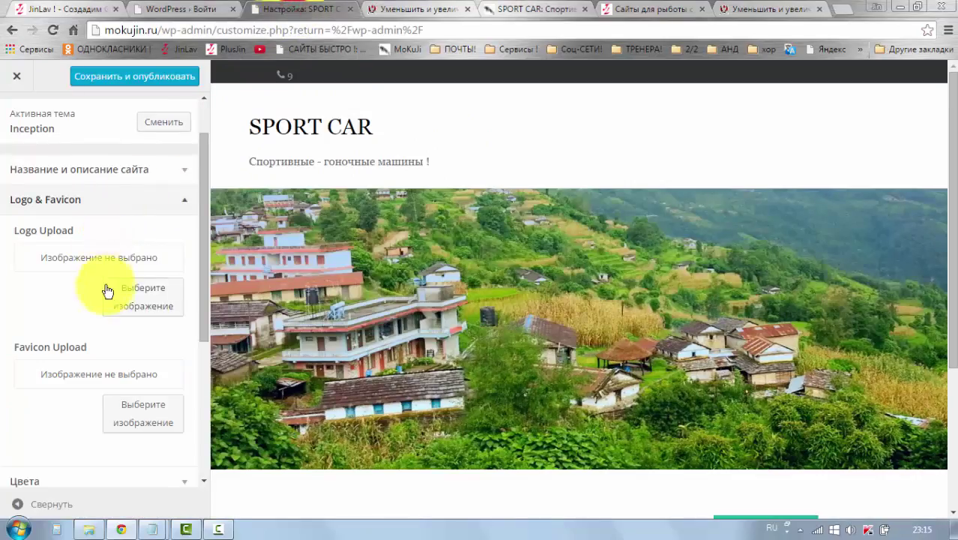
{"action": "left_click", "coordinate": [138, 293]}
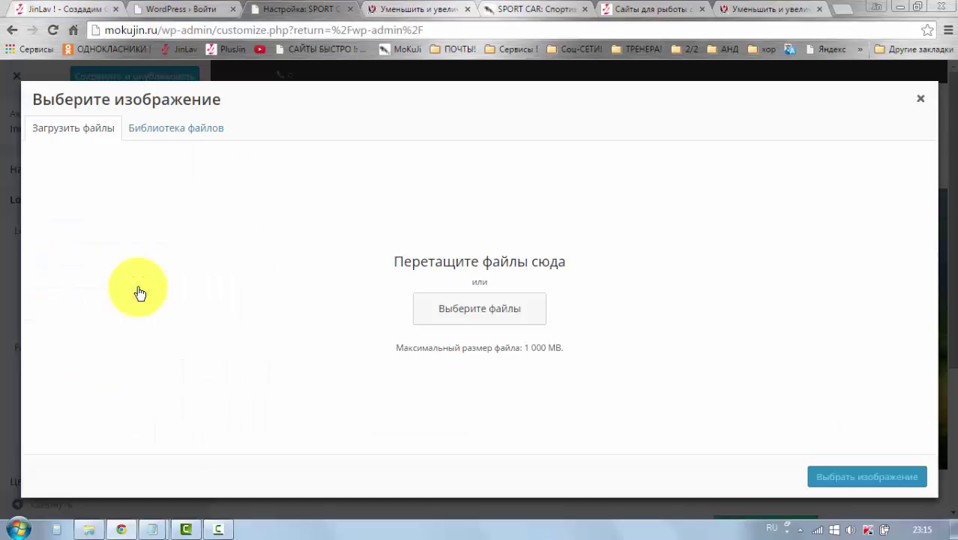
{"action": "left_click", "coordinate": [487, 313]}
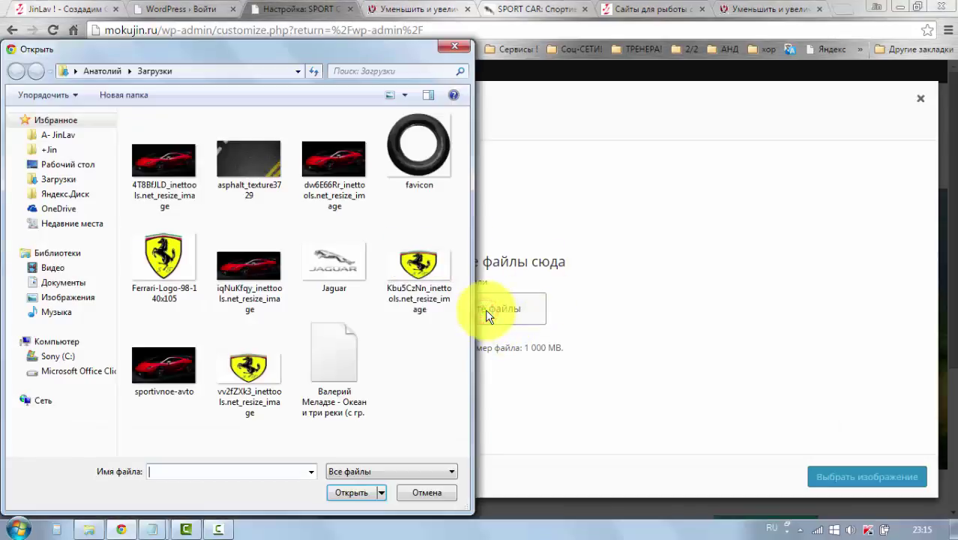
{"action": "left_click", "coordinate": [424, 285]}
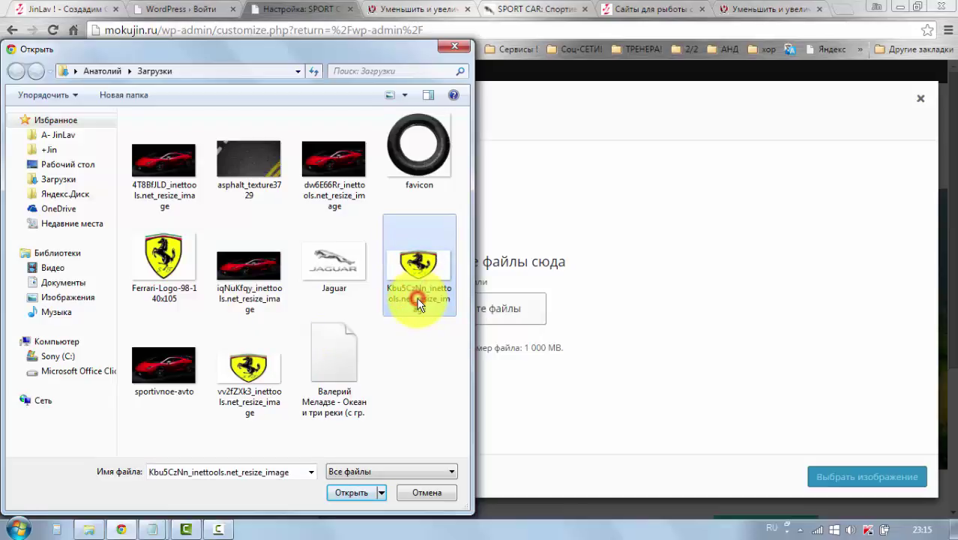
{"action": "left_click", "coordinate": [419, 300]}
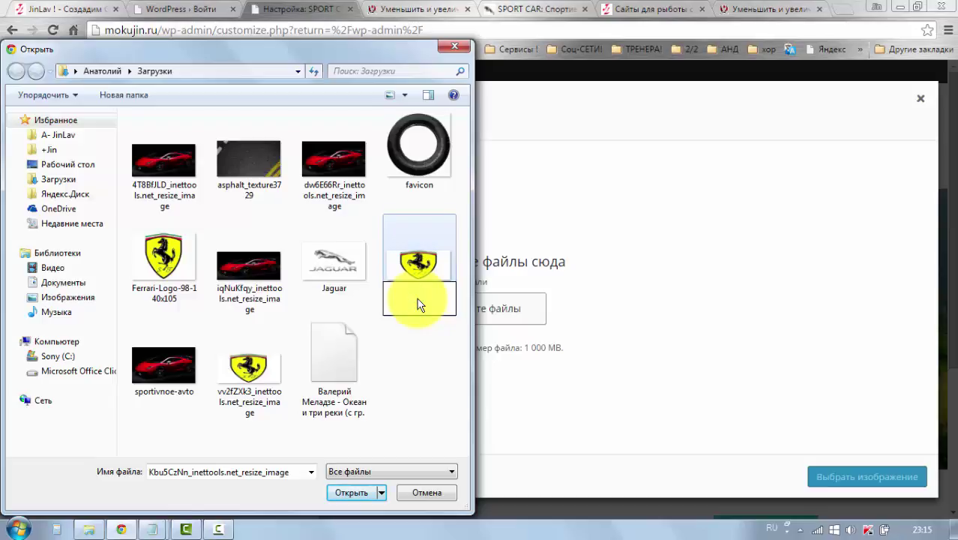
{"action": "key", "text": "alt+shift"}
{"action": "type", "text": "gvy"}
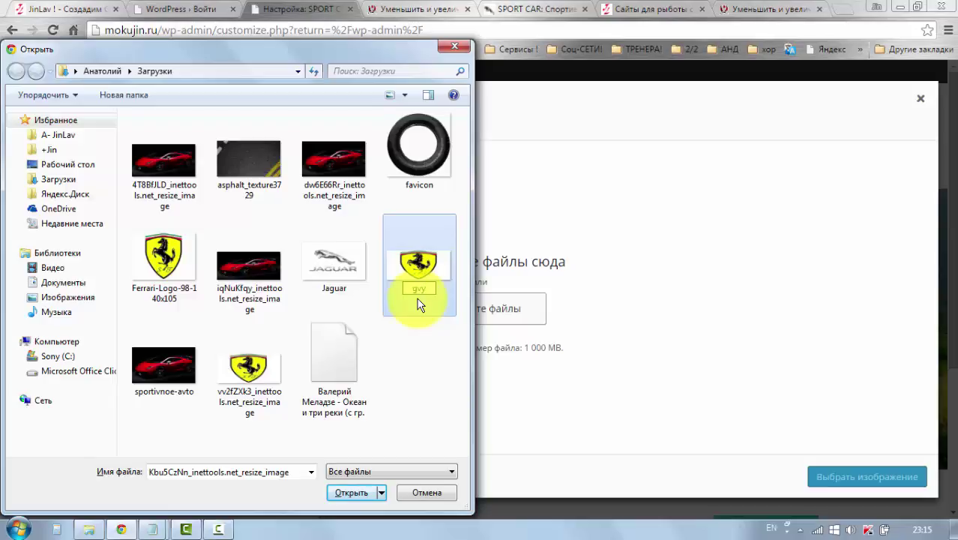
{"action": "left_click", "coordinate": [414, 349]}
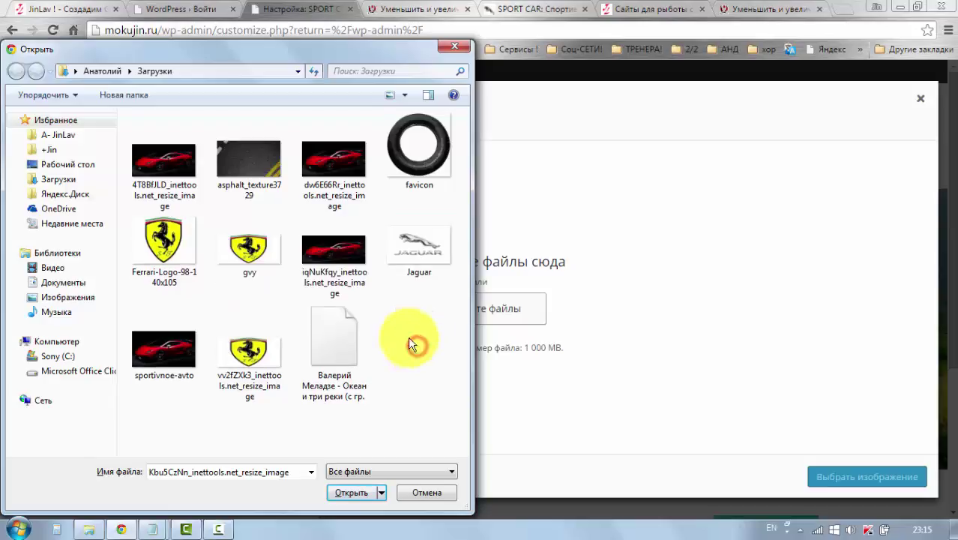
Upload the gvy image to the media library and choose it as the site logo
{"action": "left_click", "coordinate": [244, 259]}
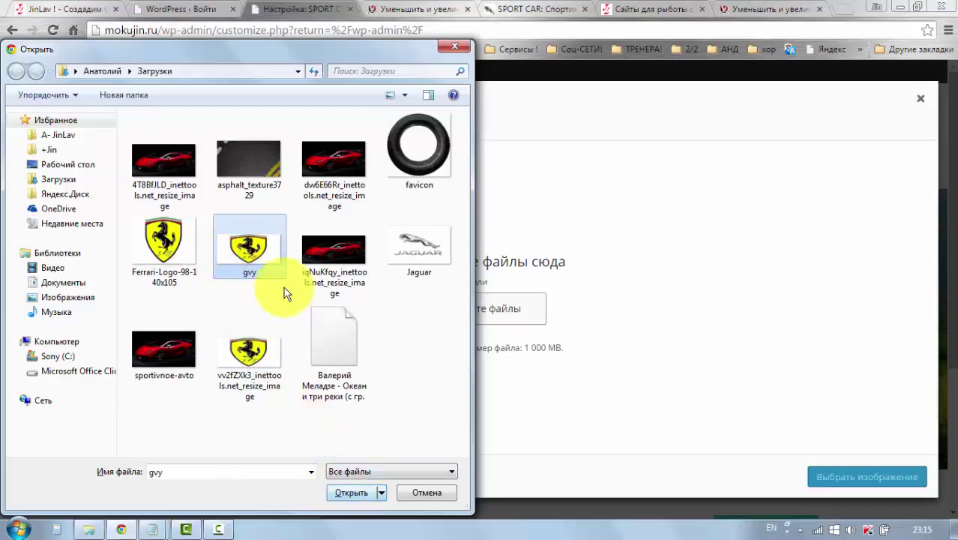
{"action": "left_click", "coordinate": [345, 498]}
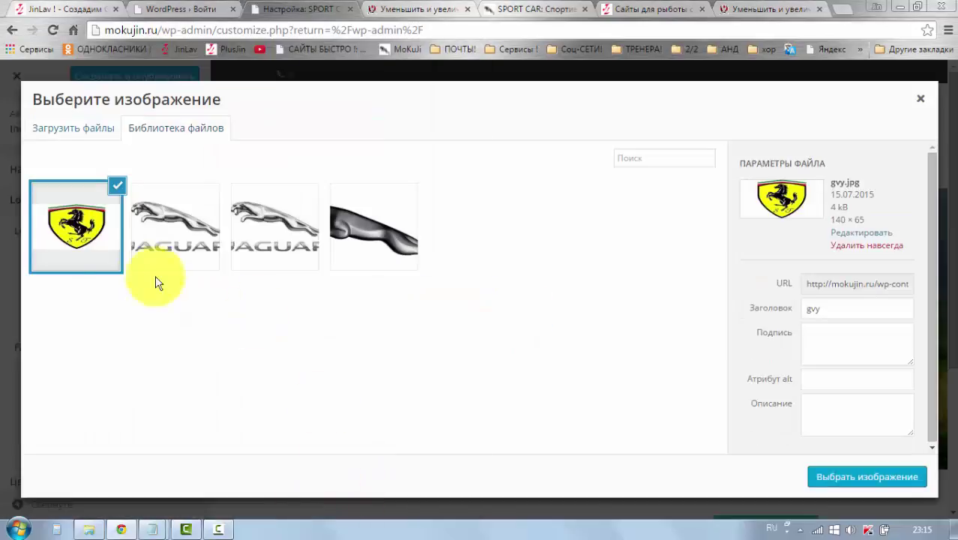
{"action": "left_click", "coordinate": [60, 221]}
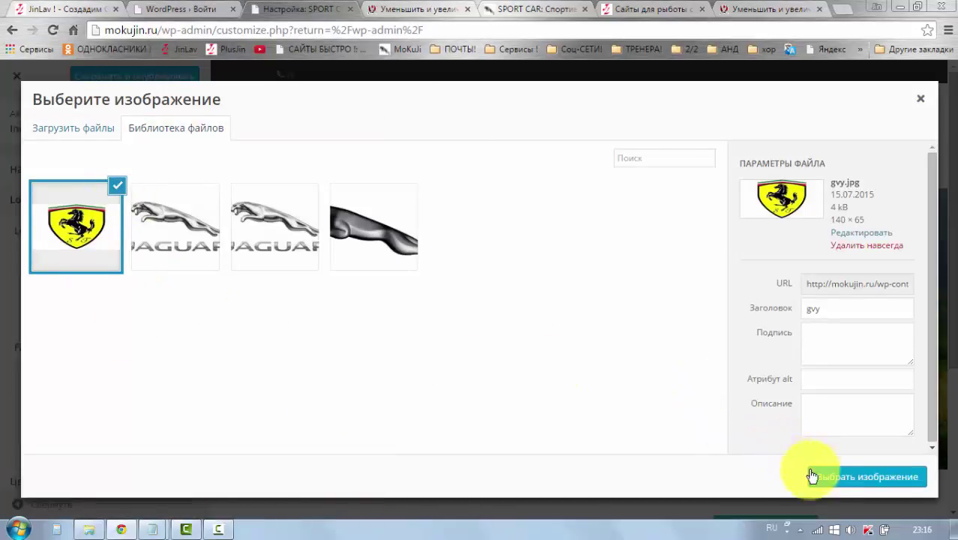
{"action": "left_click", "coordinate": [881, 478]}
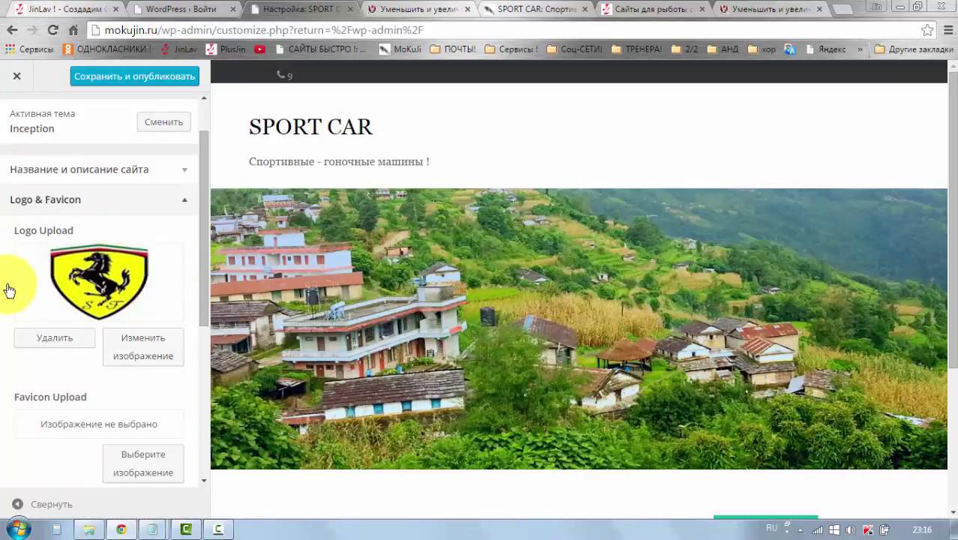
Save and publish the new Ferrari logo, and reload the SPORT CAR site to check its header
{"action": "left_click", "coordinate": [132, 79]}
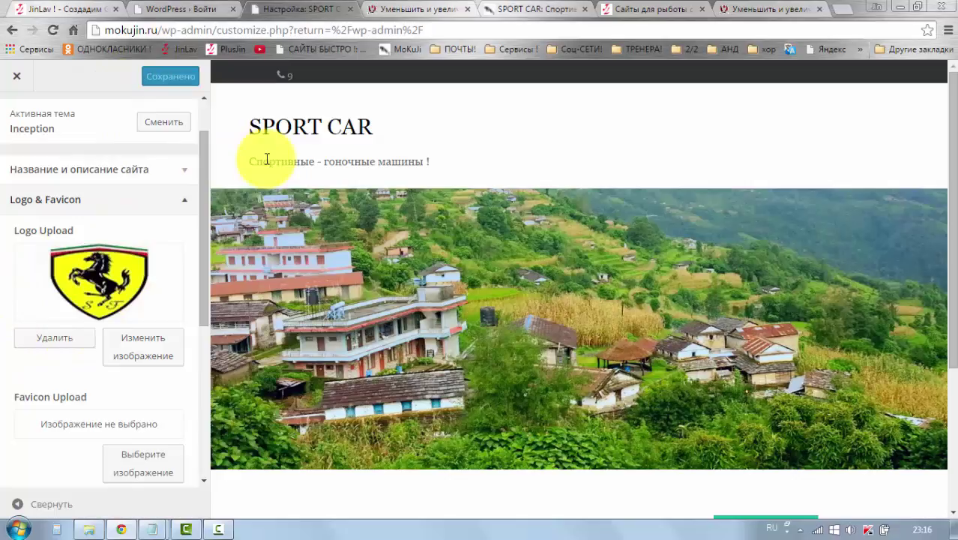
{"action": "left_click", "coordinate": [508, 14]}
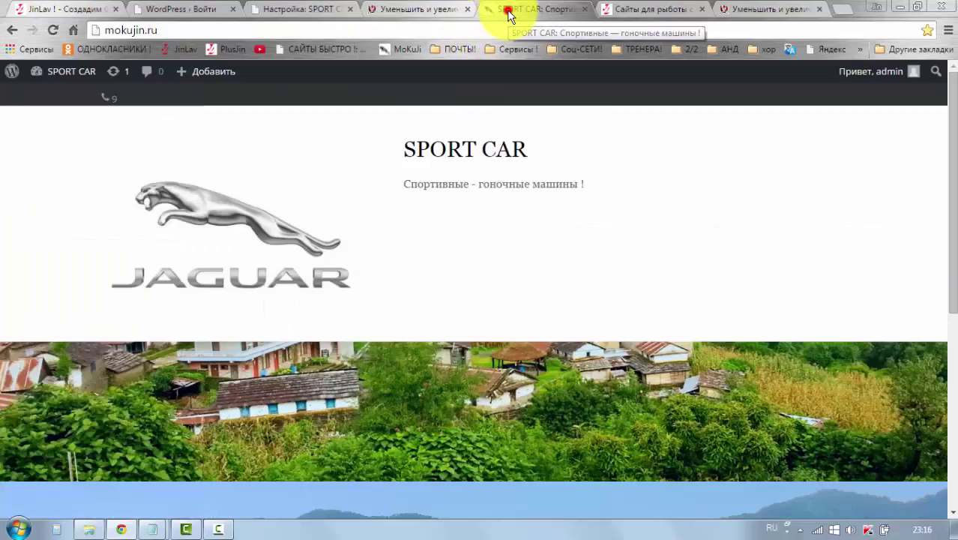
{"action": "scroll", "coordinate": [692, 364], "scroll_direction": "down", "scroll_amount": 3}
{"action": "scroll", "coordinate": [689, 357], "scroll_direction": "up", "scroll_amount": 3}
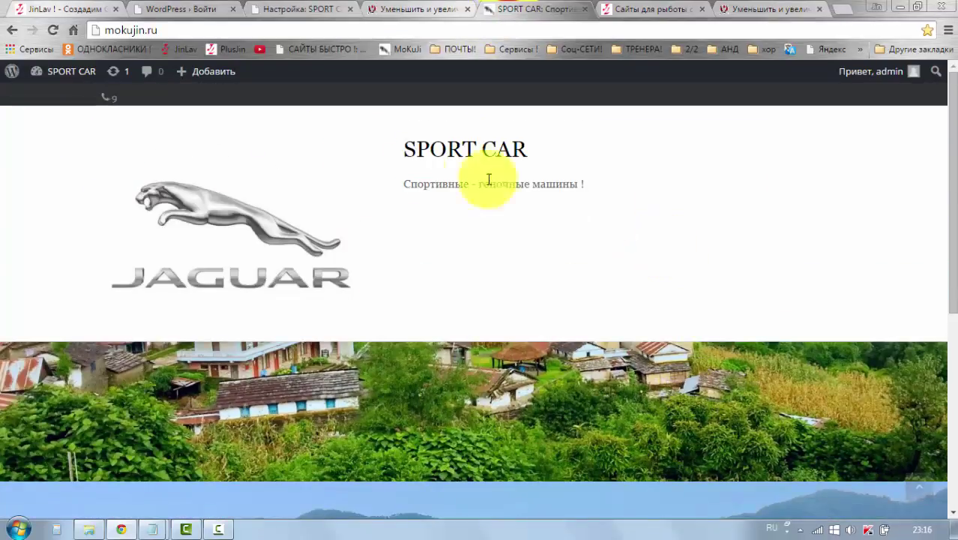
{"action": "left_click", "coordinate": [52, 30]}
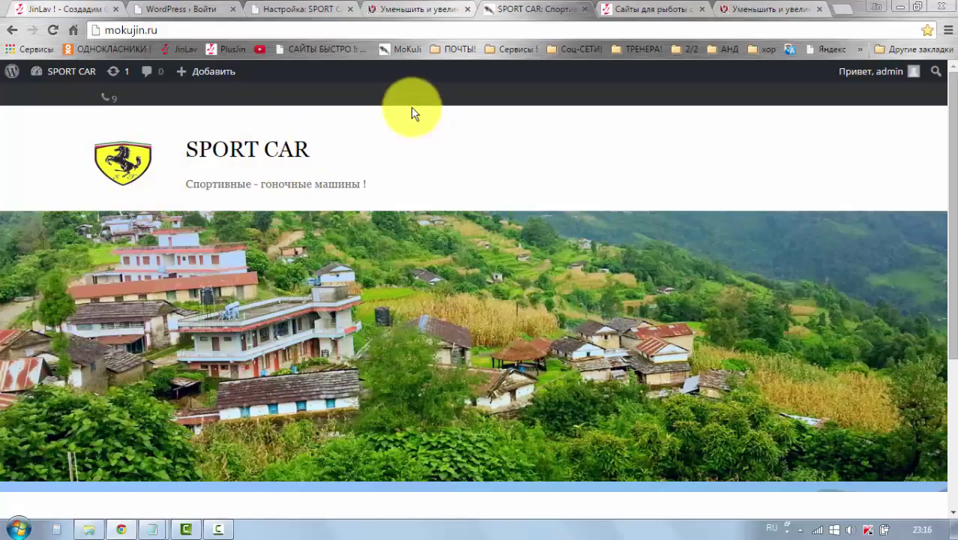
Return to the site customizer and open the Favicon Upload image chooser at its file upload view
{"action": "left_click", "coordinate": [277, 13]}
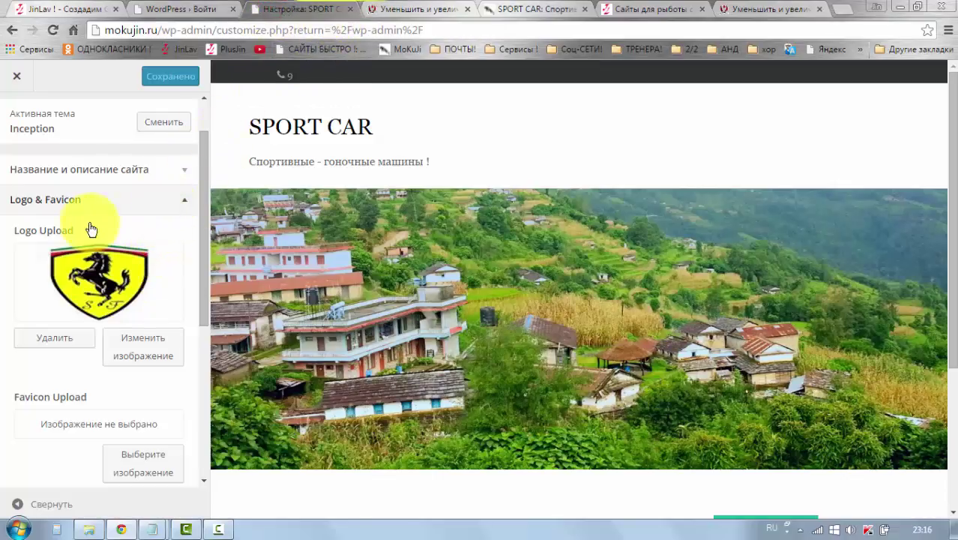
{"action": "scroll", "coordinate": [98, 231], "scroll_direction": "down", "scroll_amount": 1}
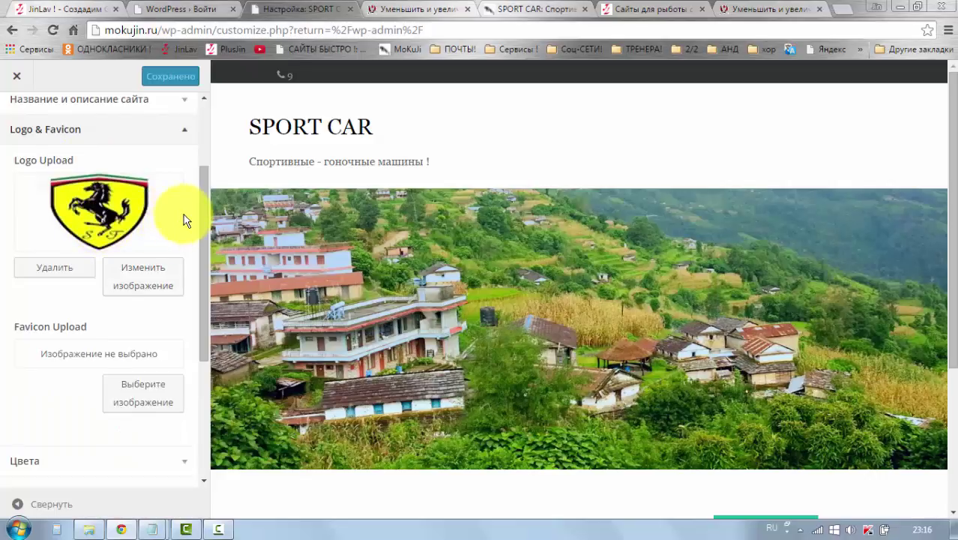
{"action": "left_click_drag", "start_coordinate": [207, 201], "coordinate": [203, 235]}
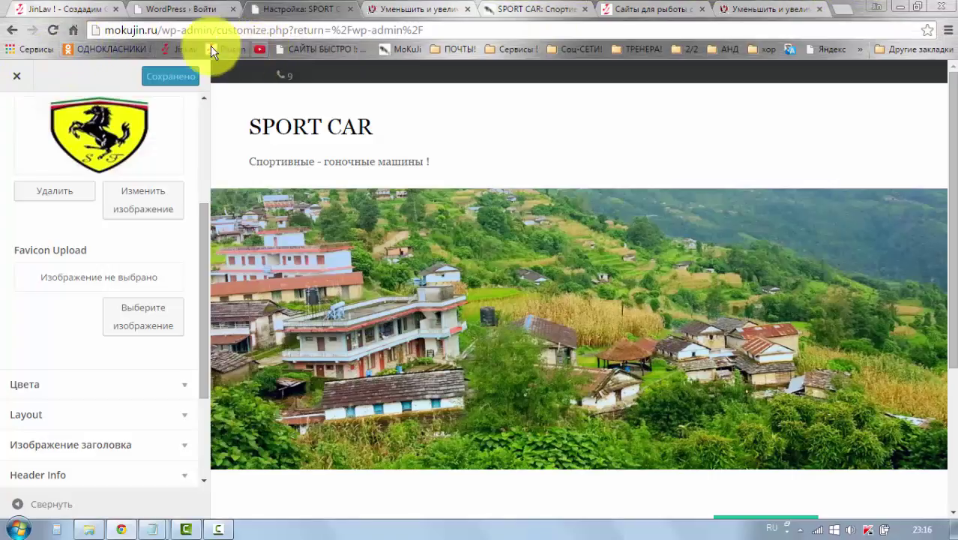
{"action": "left_click", "coordinate": [143, 316]}
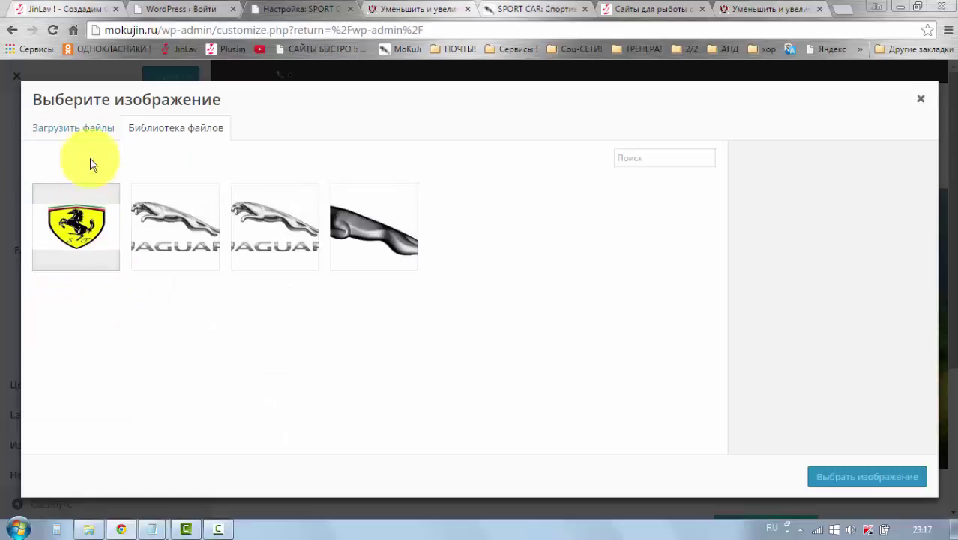
{"action": "left_click", "coordinate": [60, 130]}
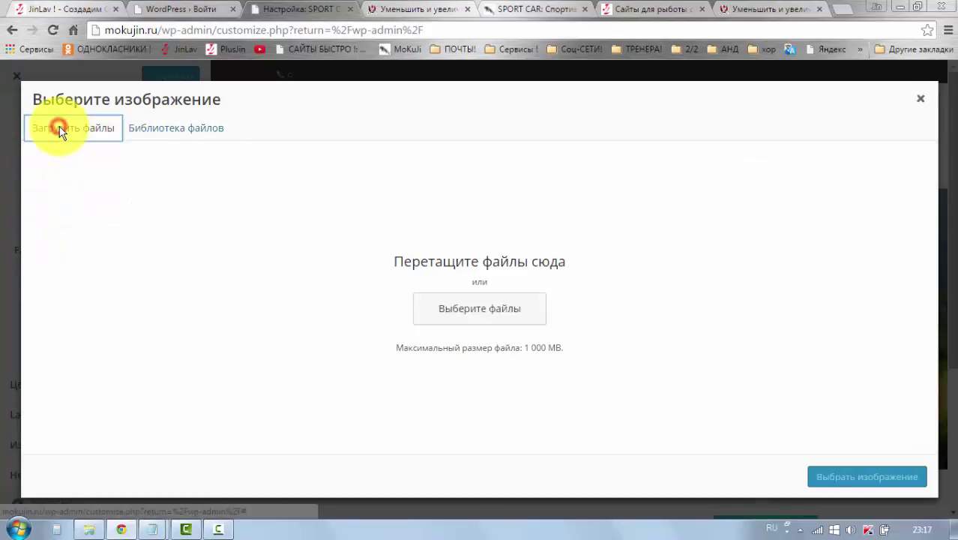
{"action": "left_click", "coordinate": [147, 129]}
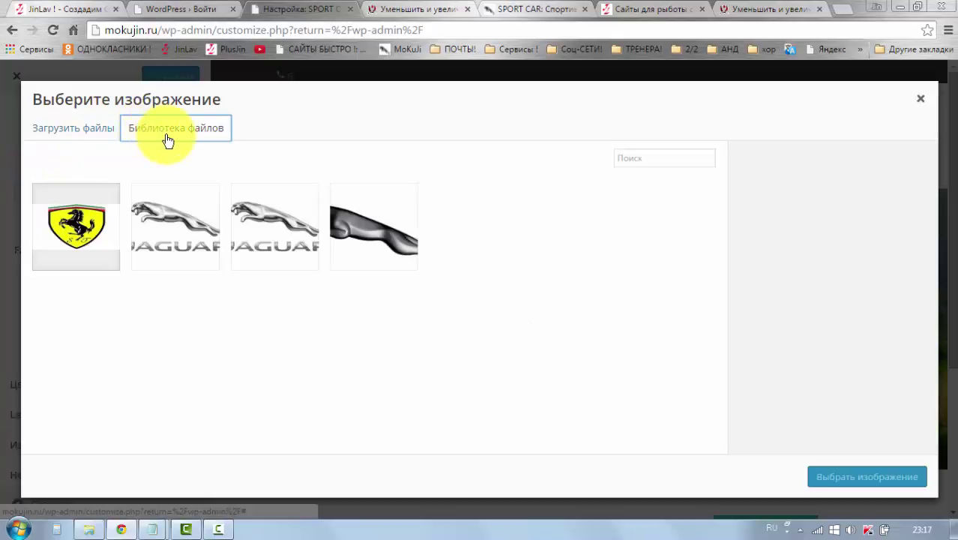
{"action": "left_click", "coordinate": [75, 129]}
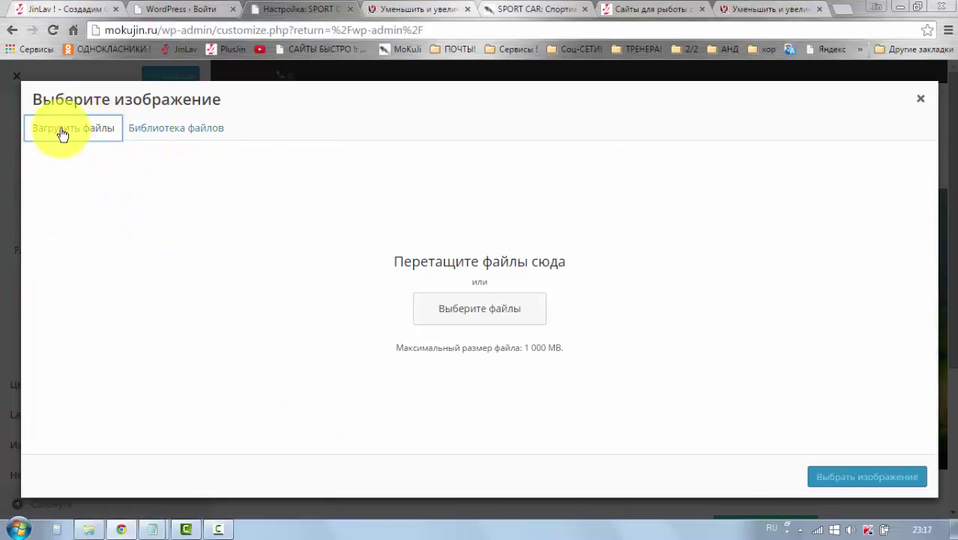
Upload the tire image named favicon from the Загрузки folder and choose it as the site favicon
{"action": "left_click", "coordinate": [445, 309]}
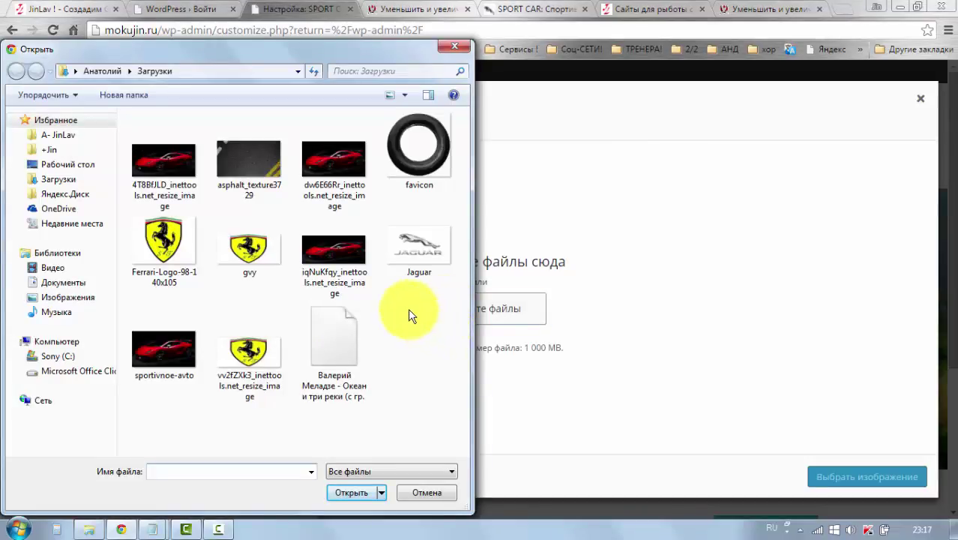
{"action": "left_click", "coordinate": [412, 162]}
{"action": "left_click", "coordinate": [351, 492]}
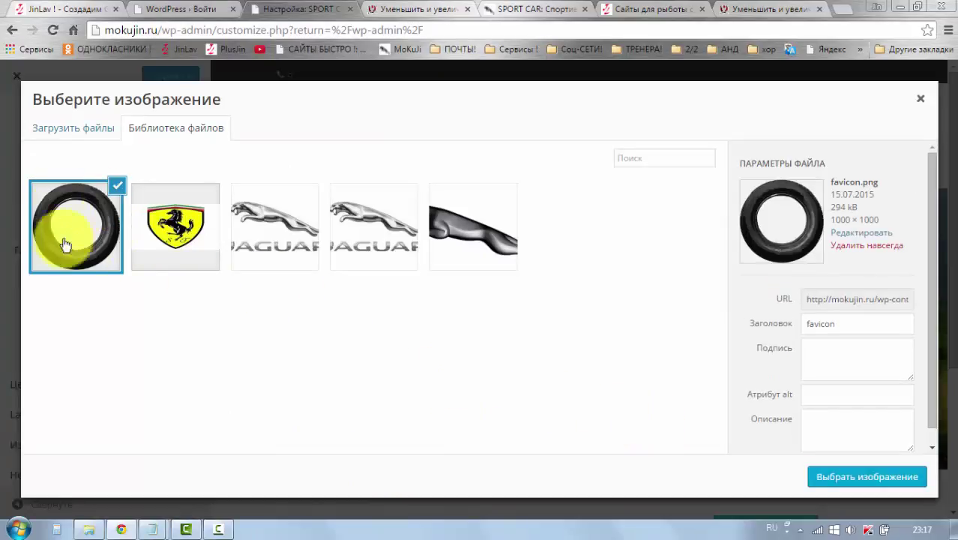
{"action": "left_click", "coordinate": [843, 480]}
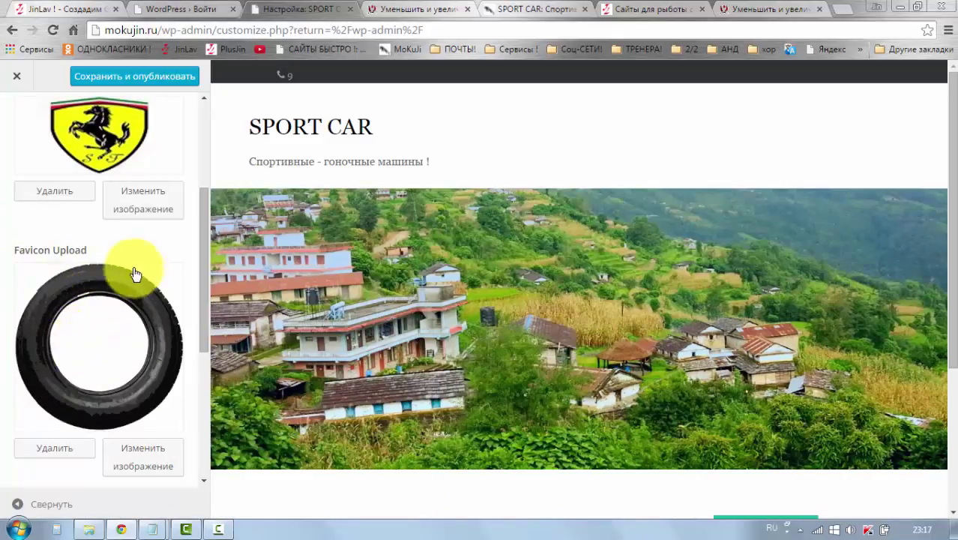
Look over the logo and favicon settings, and save and publish the new favicon
{"action": "scroll", "coordinate": [203, 248], "scroll_direction": "down", "scroll_amount": 1}
{"action": "scroll", "coordinate": [199, 248], "scroll_direction": "up", "scroll_amount": 1}
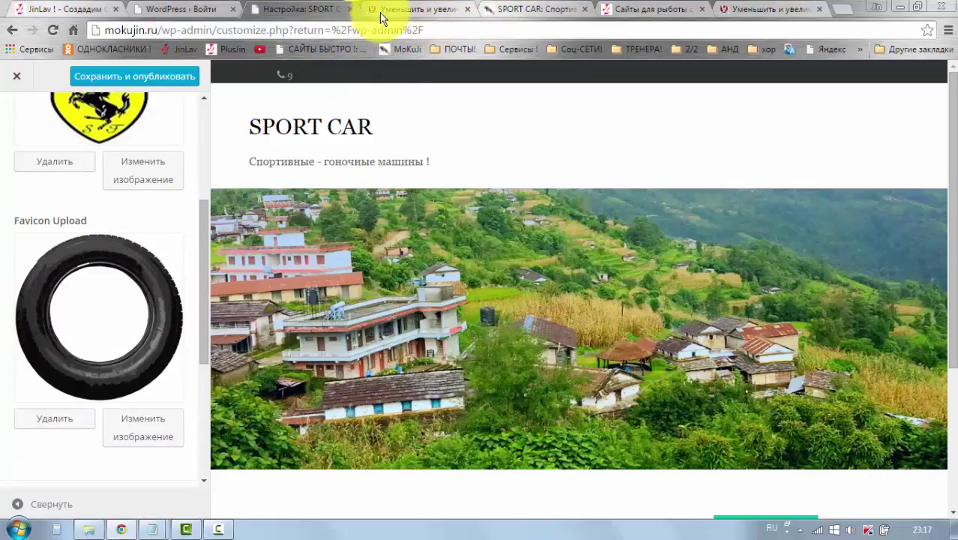
{"action": "scroll", "coordinate": [210, 331], "scroll_direction": "down", "scroll_amount": 2}
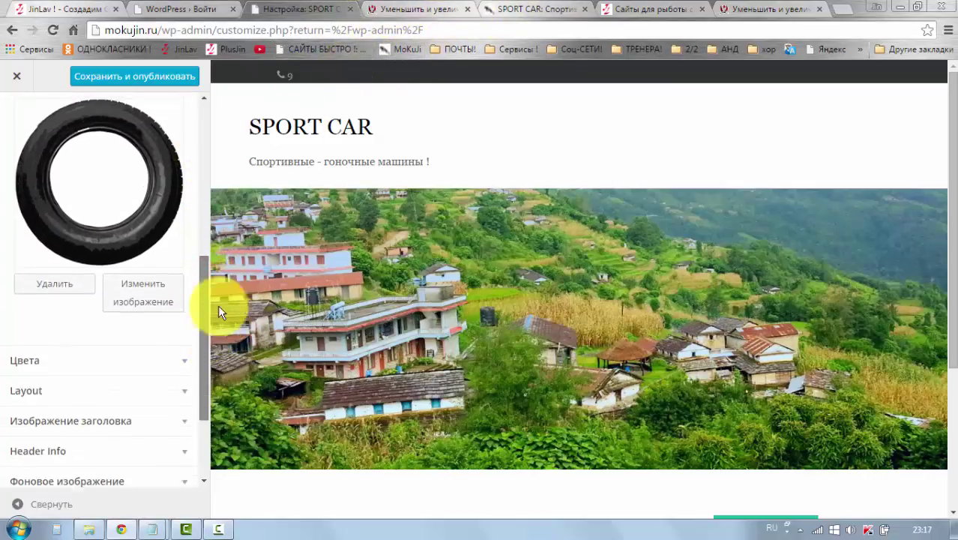
{"action": "scroll", "coordinate": [218, 305], "scroll_direction": "up", "scroll_amount": 5}
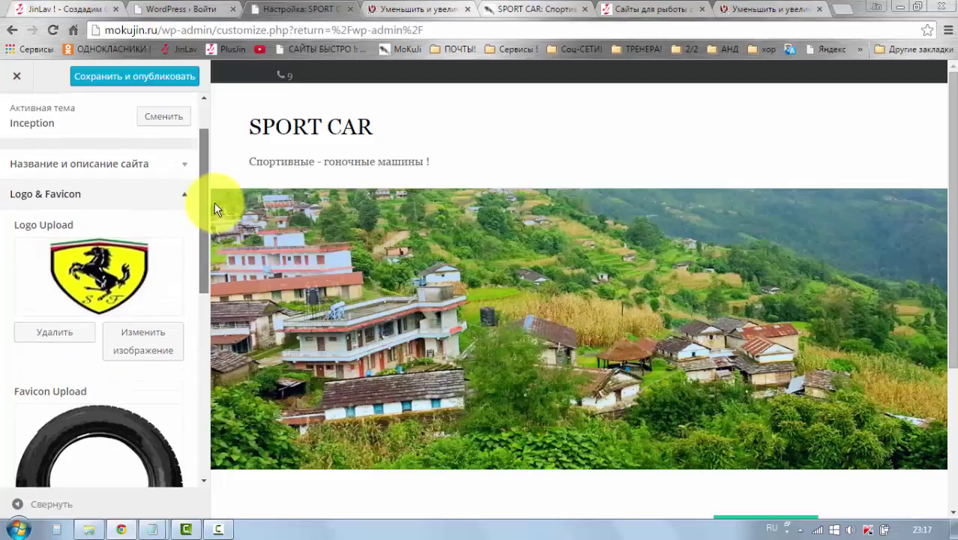
{"action": "left_click", "coordinate": [126, 80]}
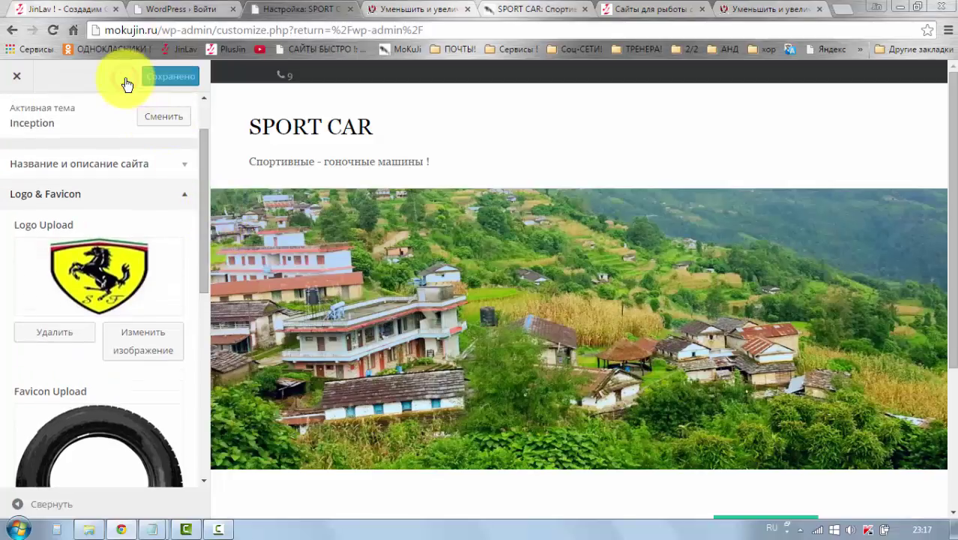
Open the SPORT CAR site and check the new favicon on its browser tab and MoKuJi bookmark
{"action": "left_click", "coordinate": [507, 11]}
{"action": "scroll", "coordinate": [346, 219], "scroll_direction": "down", "scroll_amount": 3}
{"action": "scroll", "coordinate": [348, 220], "scroll_direction": "up", "scroll_amount": 3}
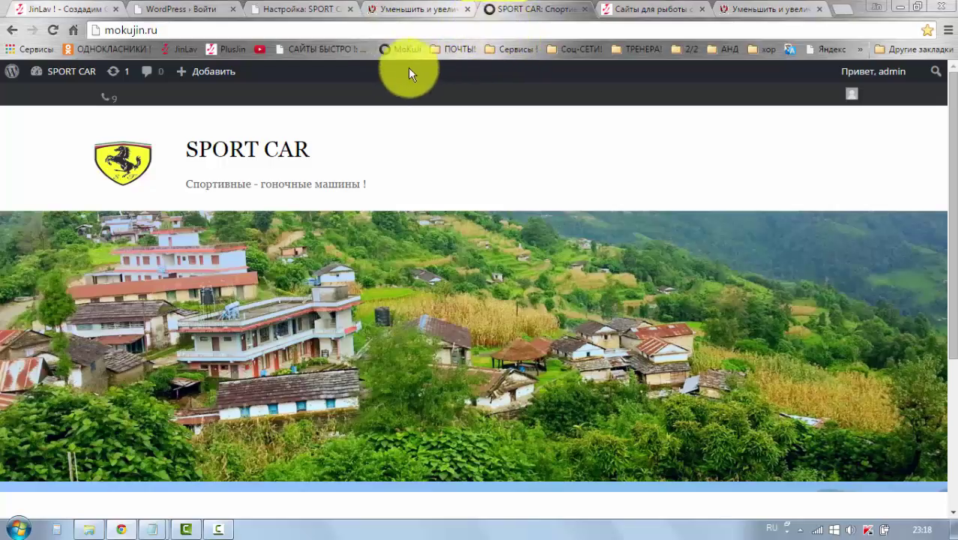
{"action": "left_click", "coordinate": [383, 59]}
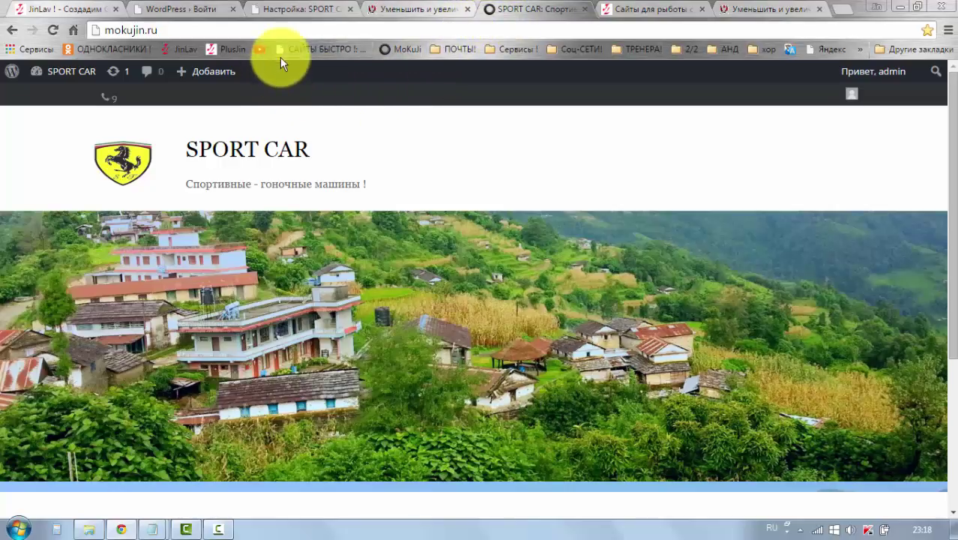
{"action": "left_click", "coordinate": [390, 49]}
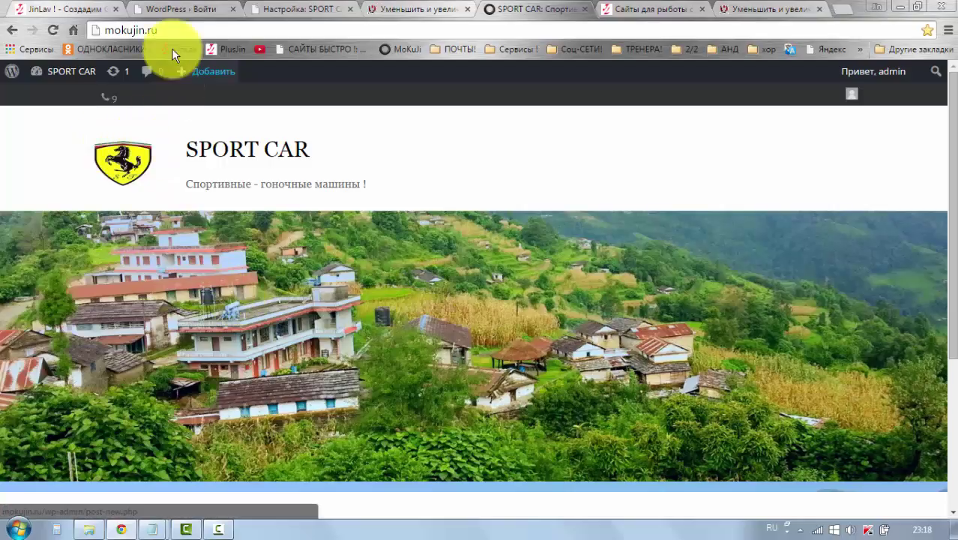
Return to the customizer, collapse the Logo & Favicon section and exit to the WordPress dashboard
{"action": "left_click", "coordinate": [275, 17]}
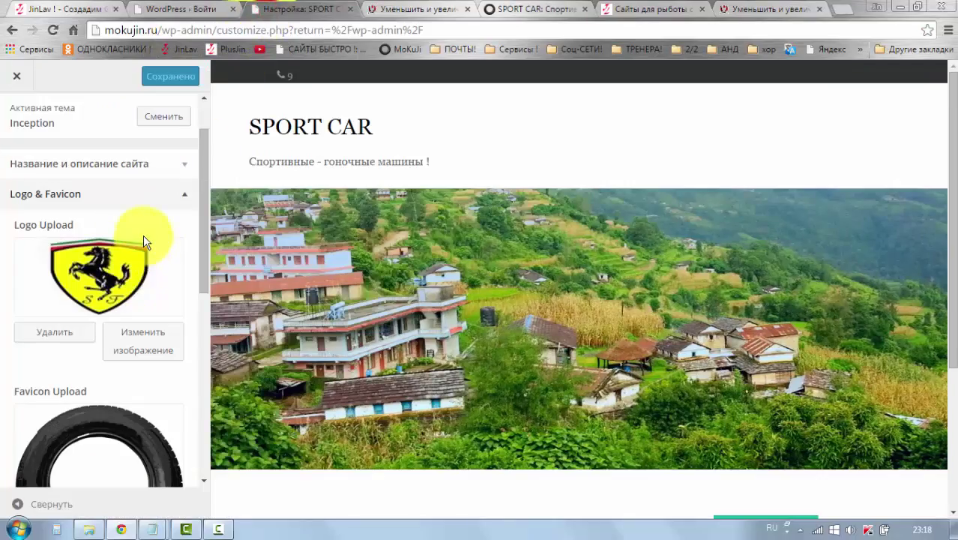
{"action": "scroll", "coordinate": [148, 244], "scroll_direction": "down", "scroll_amount": 1}
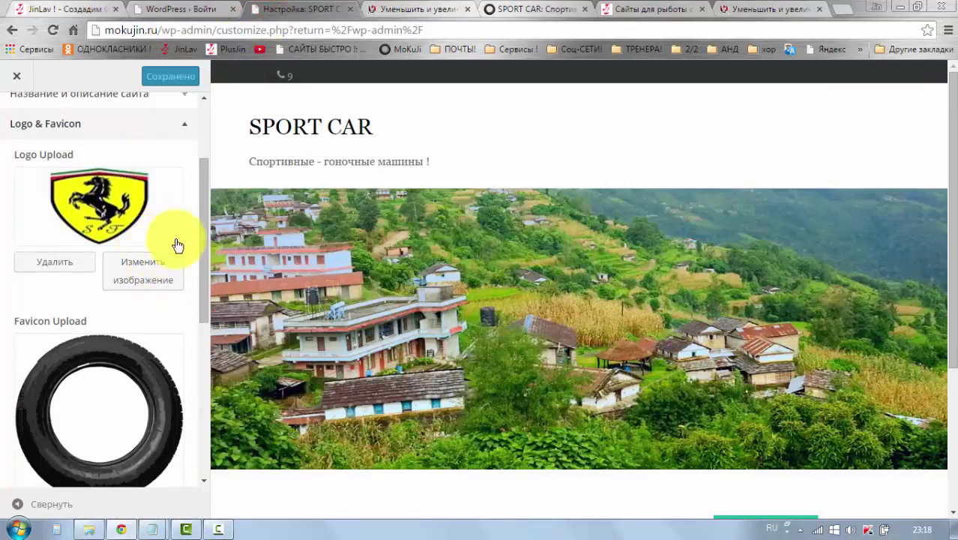
{"action": "scroll", "coordinate": [175, 255], "scroll_direction": "up", "scroll_amount": 1}
{"action": "scroll", "coordinate": [171, 274], "scroll_direction": "down", "scroll_amount": 3}
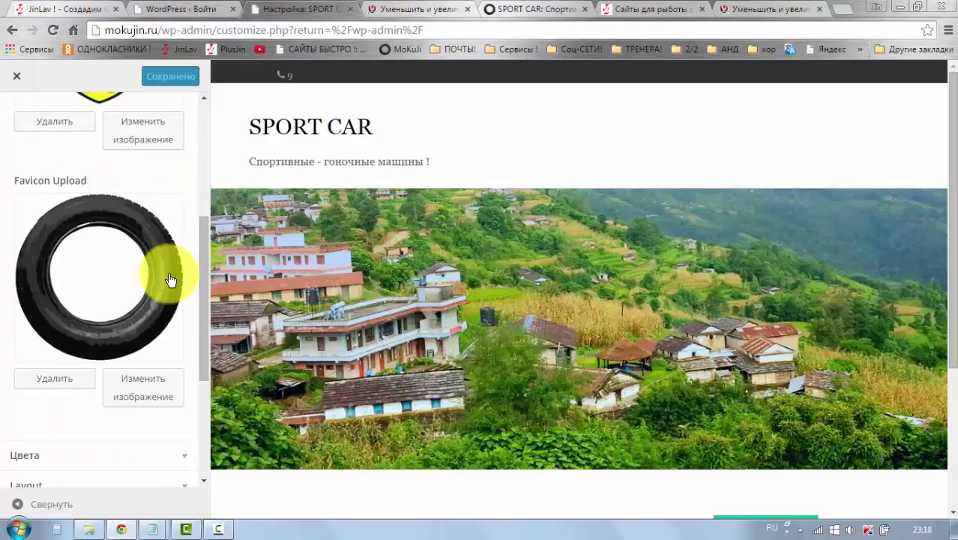
{"action": "scroll", "coordinate": [169, 276], "scroll_direction": "up", "scroll_amount": 3}
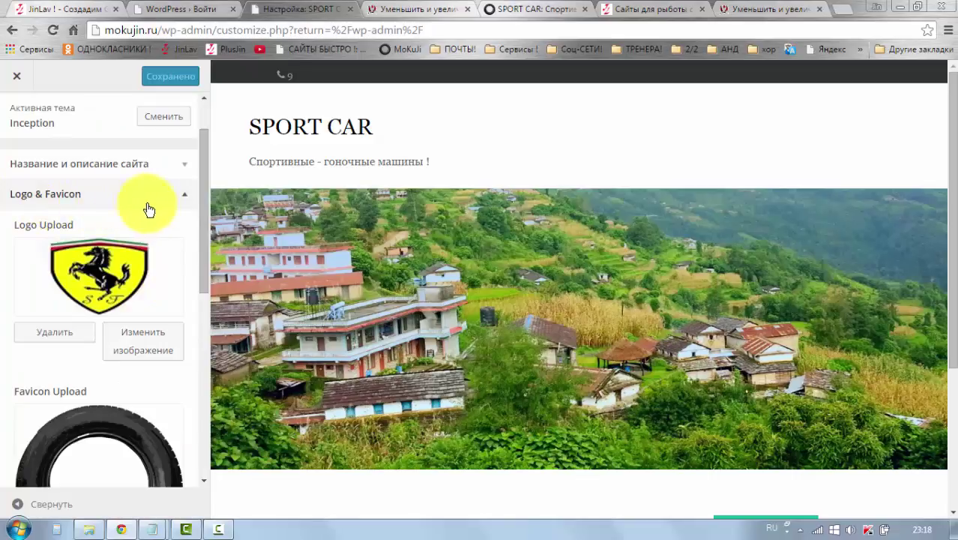
{"action": "left_click", "coordinate": [188, 201]}
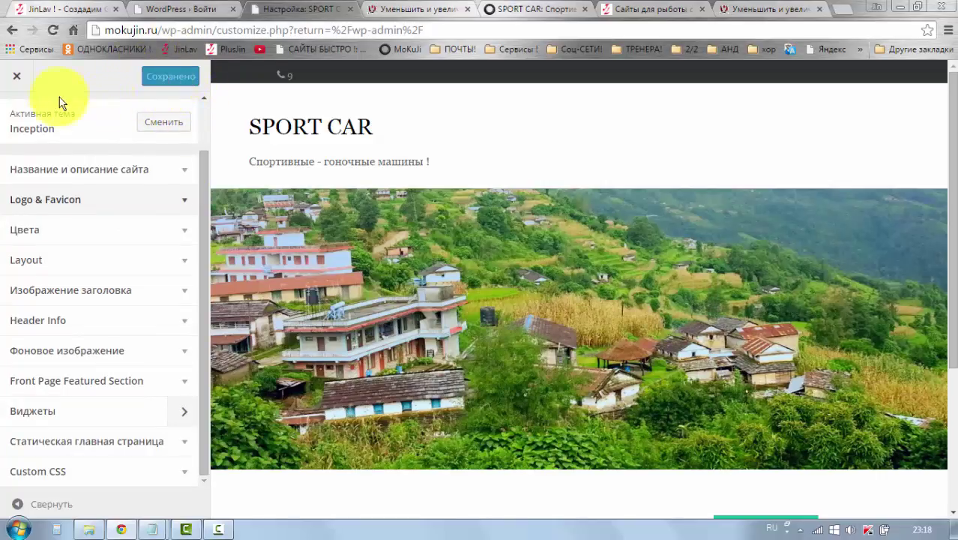
{"action": "left_click", "coordinate": [16, 76]}
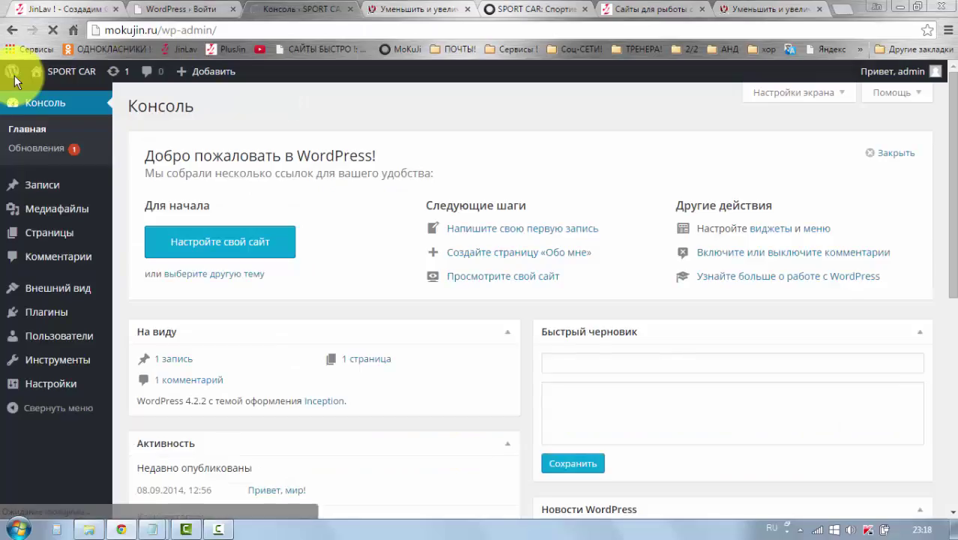
Update the translations on the WordPress updates page and look over the SPORT CAR home page
{"action": "mouse_move", "coordinate": [15, 75]}
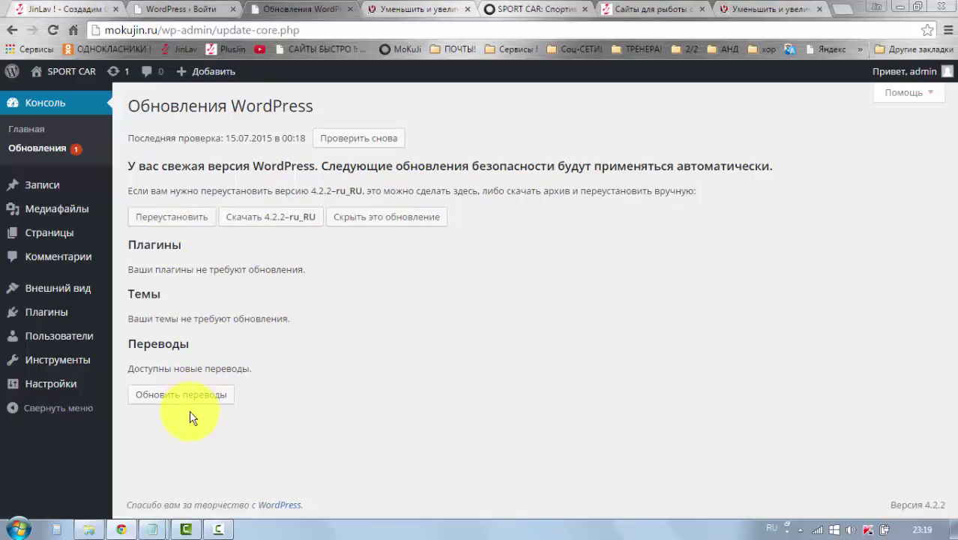
{"action": "left_click", "coordinate": [164, 403]}
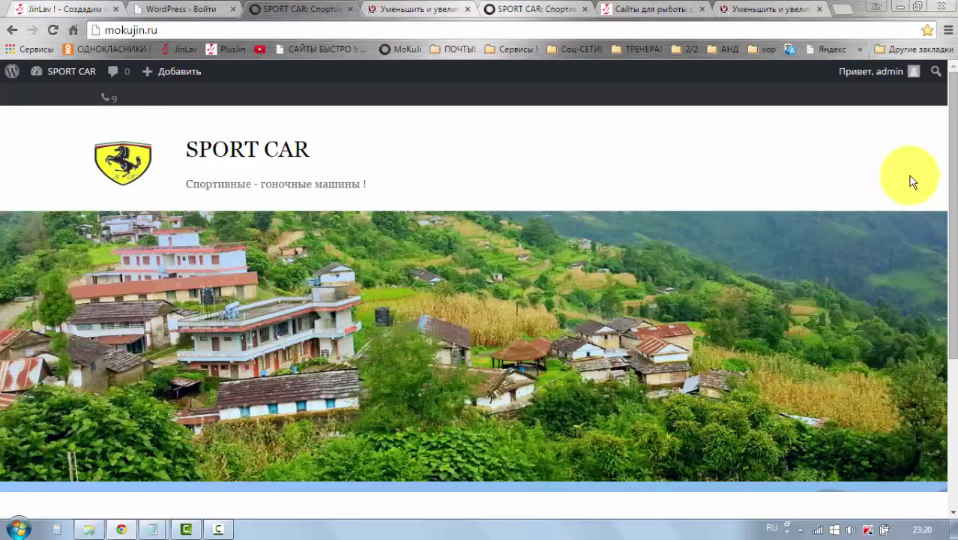
{"action": "left_click_drag", "start_coordinate": [954, 183], "coordinate": [950, 209]}
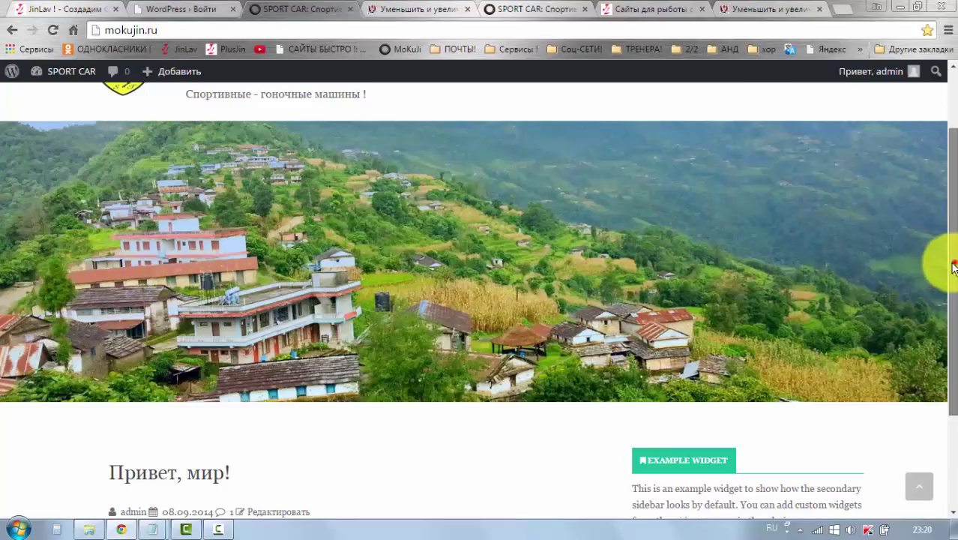
{"action": "left_click_drag", "start_coordinate": [951, 261], "coordinate": [946, 206]}
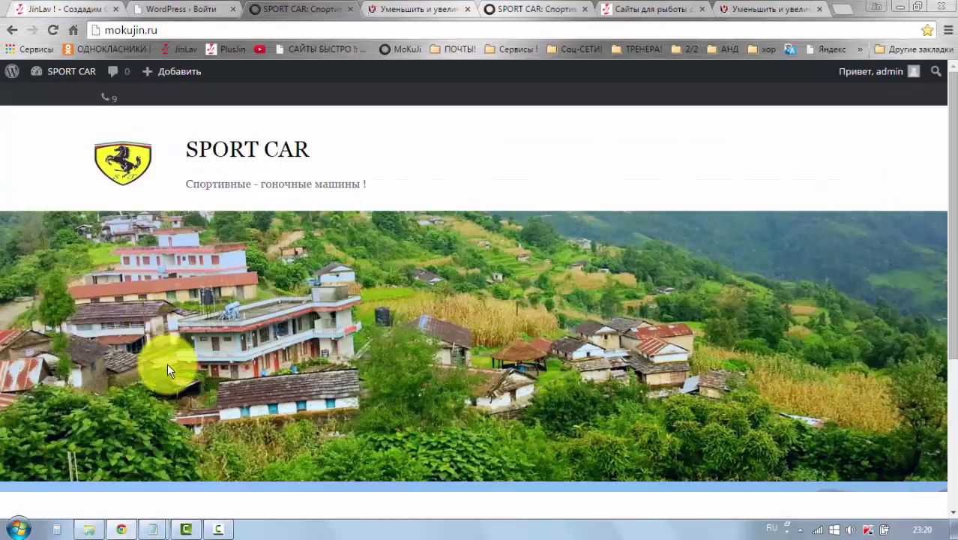